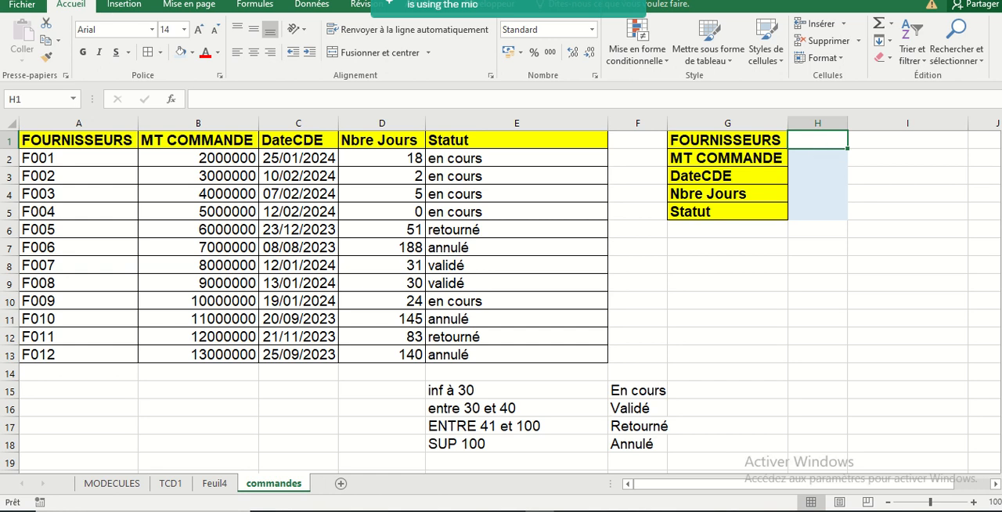
Add a list-type data validation to cell H1, using column A (=$A:$A) as its source
{"action": "left_click", "coordinate": [311, 6]}
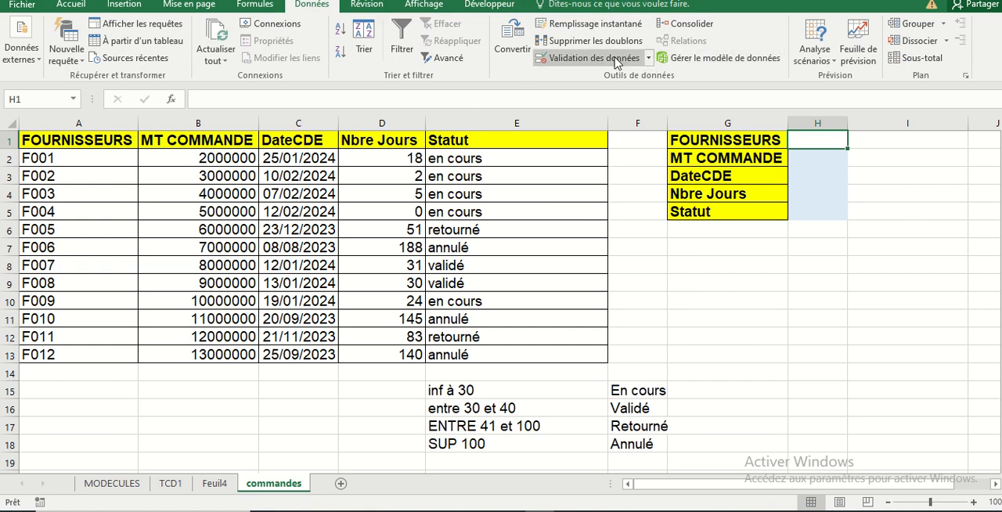
{"action": "left_click", "coordinate": [647, 58]}
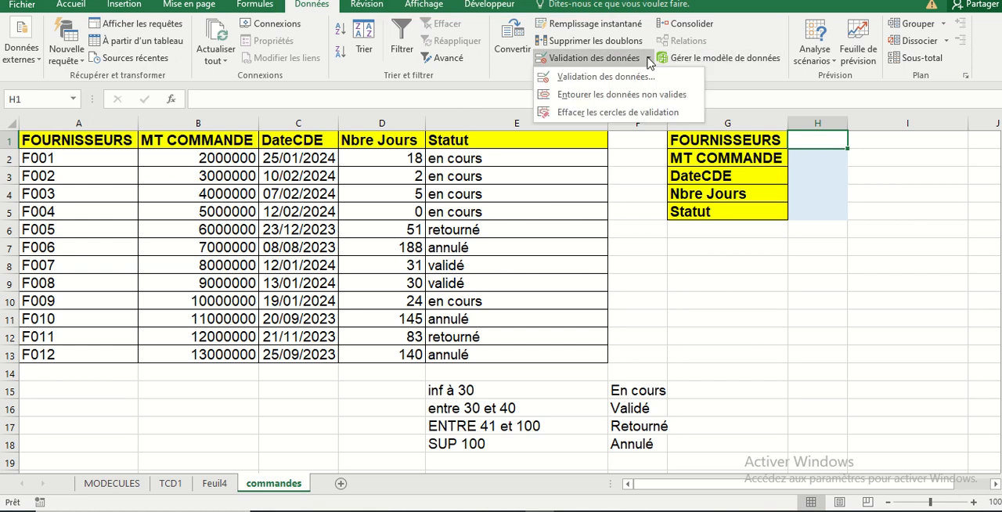
{"action": "left_click", "coordinate": [622, 76]}
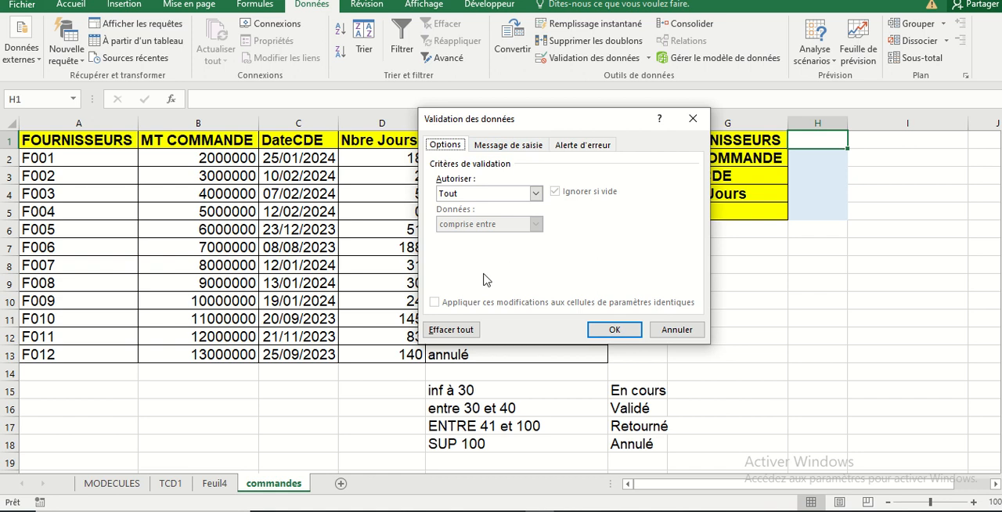
{"action": "left_click", "coordinate": [536, 193]}
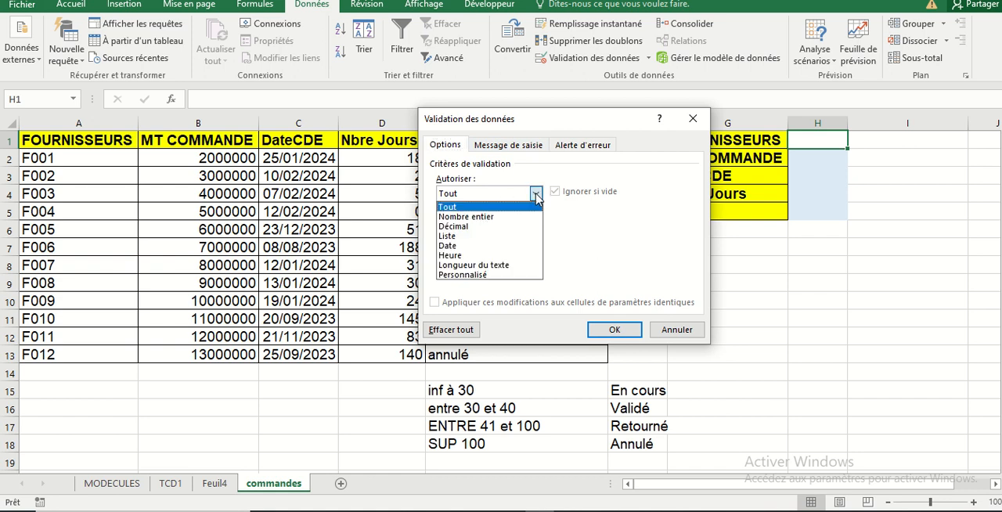
{"action": "left_click", "coordinate": [471, 235]}
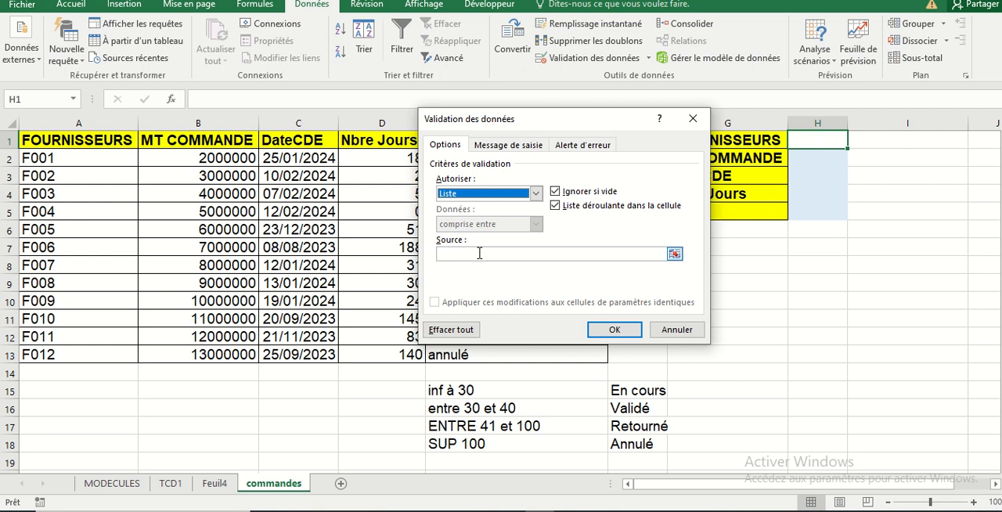
{"action": "left_click", "coordinate": [479, 254]}
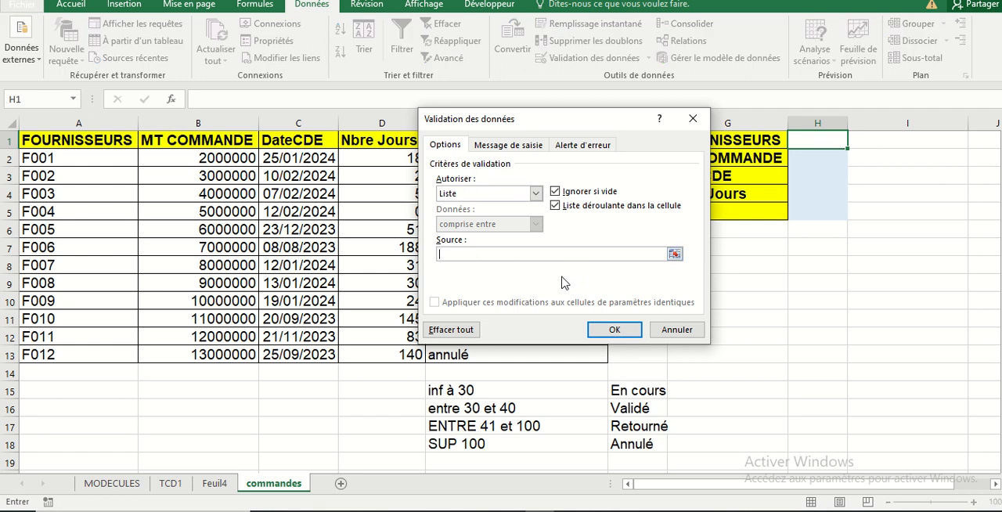
{"action": "left_click", "coordinate": [80, 122]}
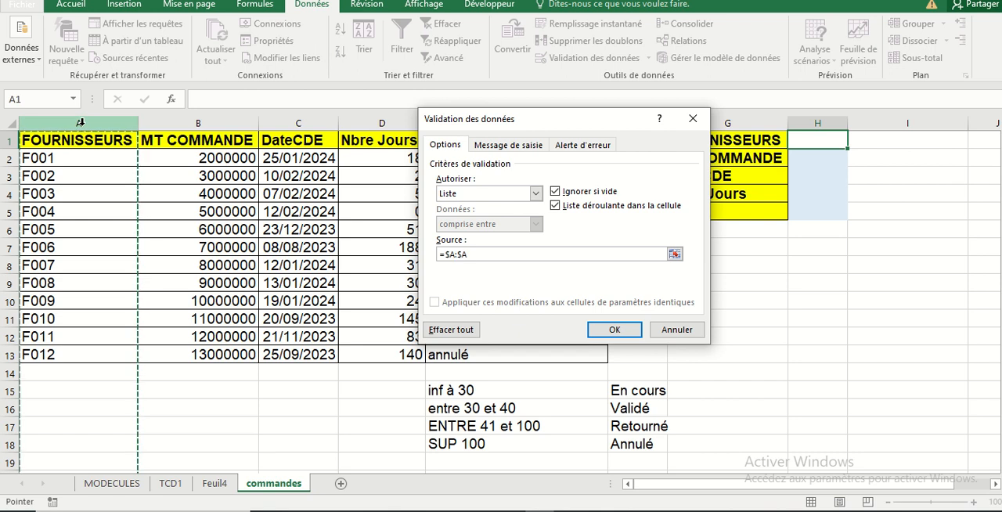
{"action": "left_click", "coordinate": [615, 330]}
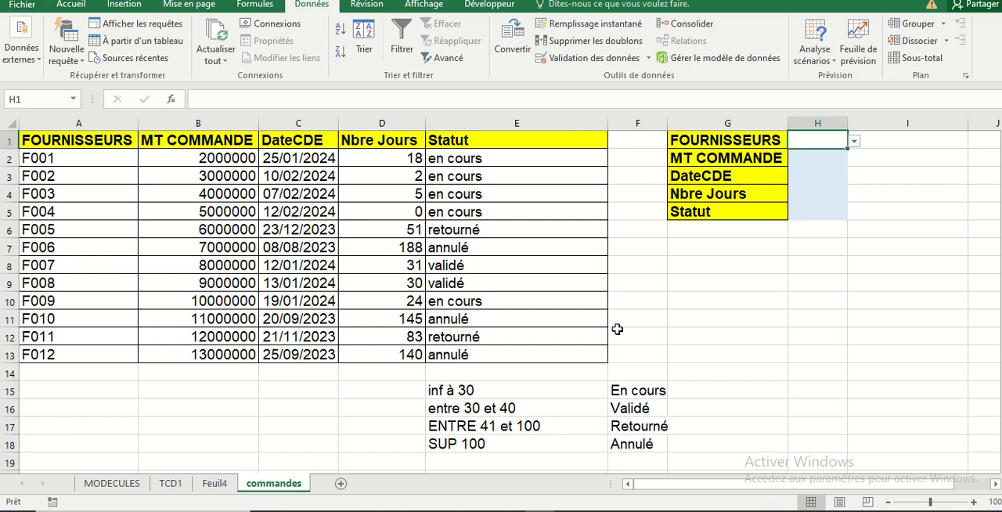
Check the supplier choices offered by the drop-down list in H1
{"action": "left_click", "coordinate": [853, 142]}
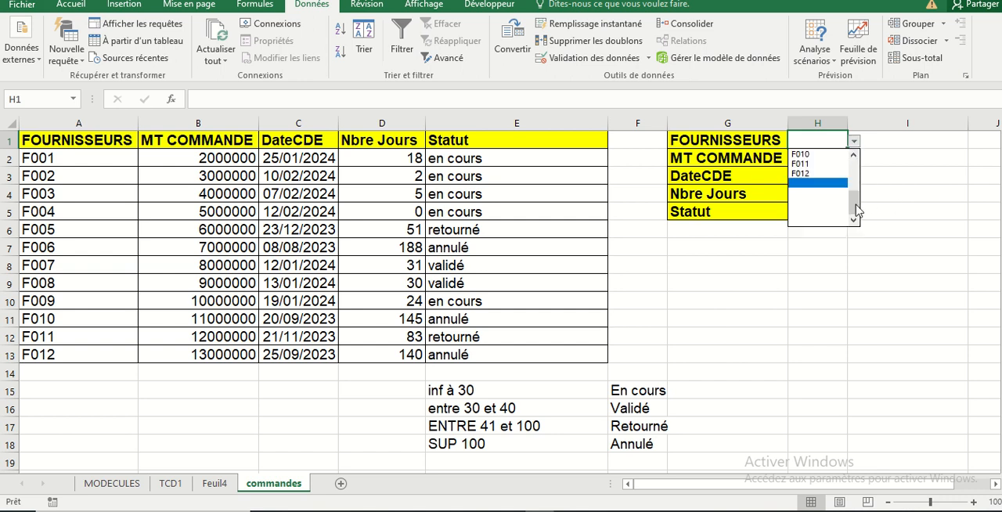
{"action": "left_click_drag", "start_coordinate": [856, 209], "coordinate": [850, 228]}
{"action": "left_click", "coordinate": [889, 206]}
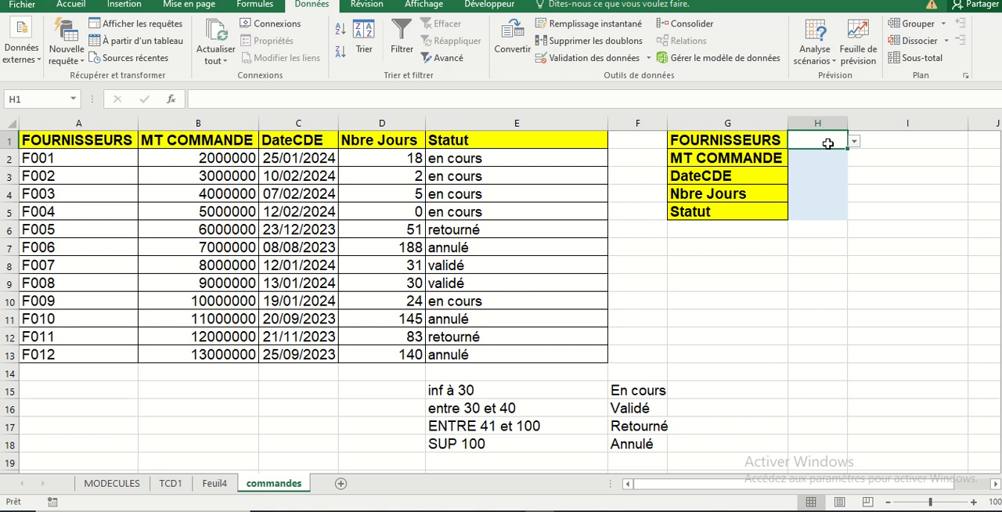
Insert a RECHERCHEV function in H2 with H1 as the lookup value and columns A:E as the table
{"action": "left_click", "coordinate": [830, 164]}
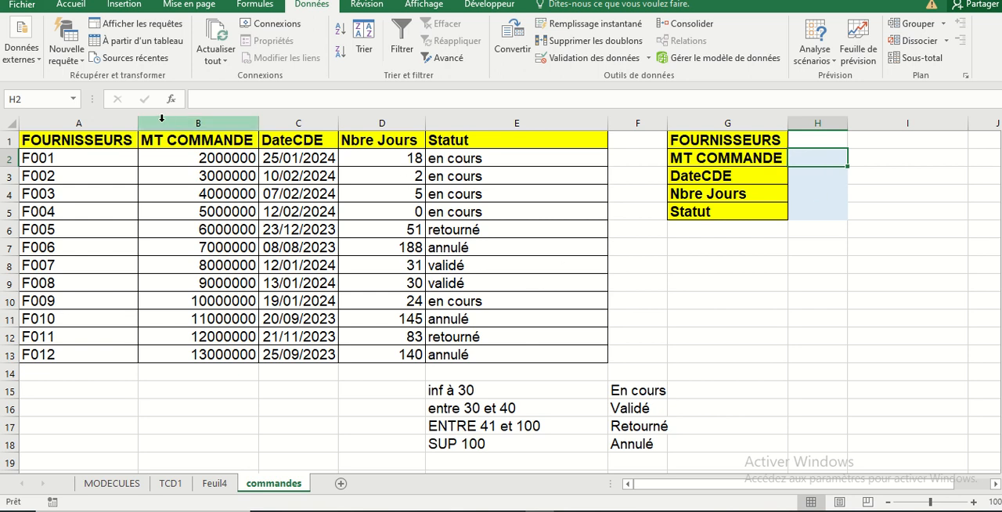
{"action": "left_click", "coordinate": [172, 101]}
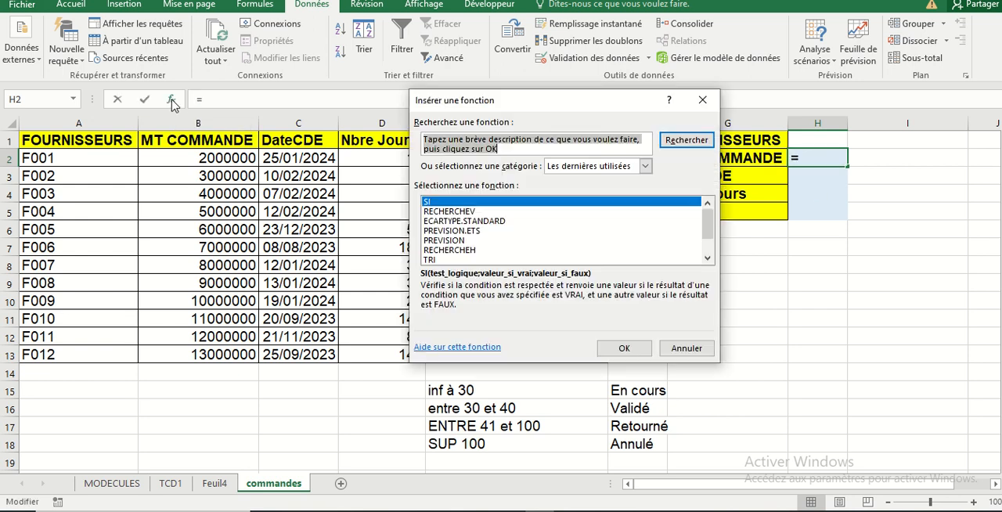
{"action": "left_click", "coordinate": [454, 212]}
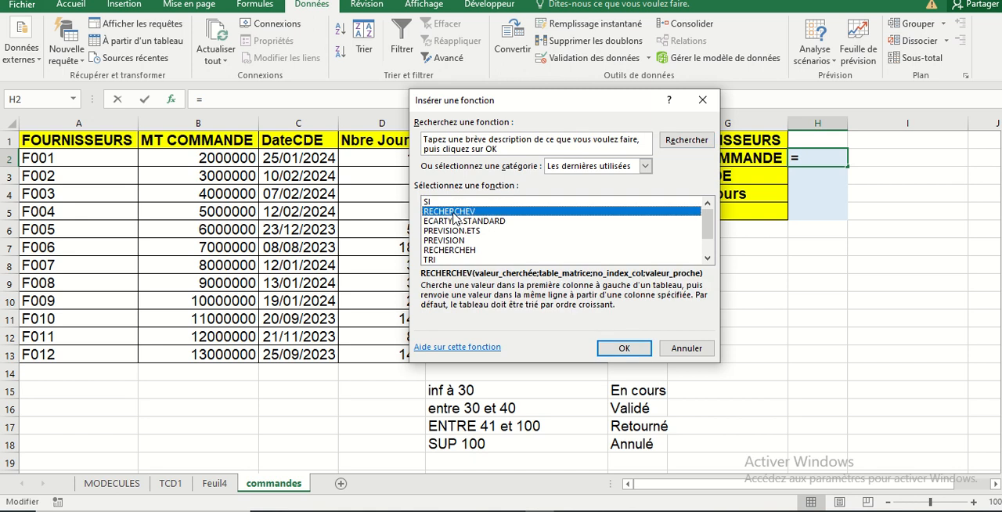
{"action": "left_click", "coordinate": [624, 348]}
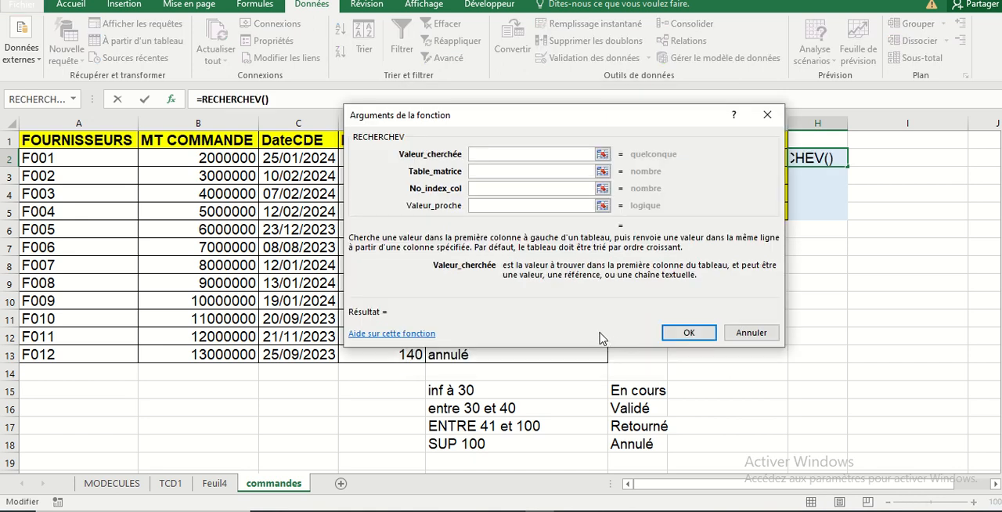
{"action": "left_click_drag", "start_coordinate": [593, 113], "coordinate": [618, 263]}
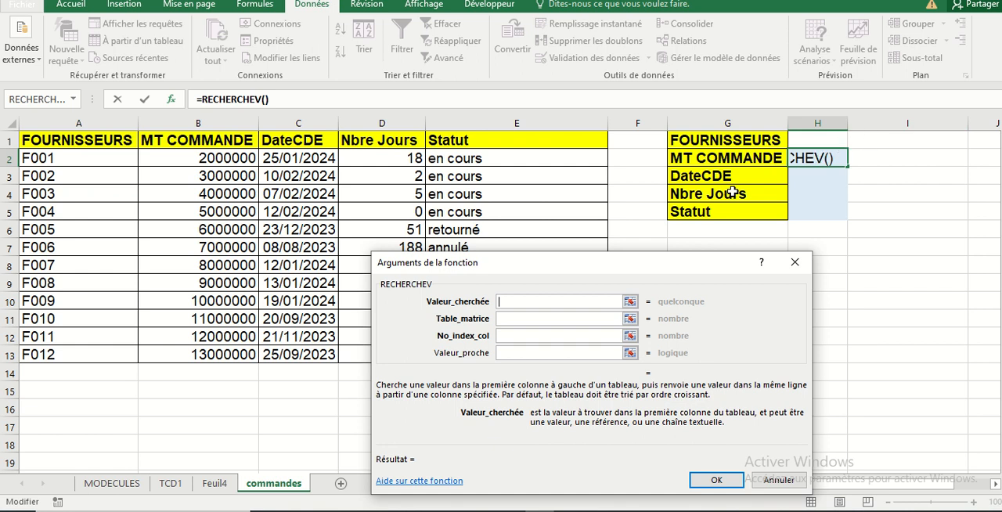
{"action": "left_click", "coordinate": [814, 138]}
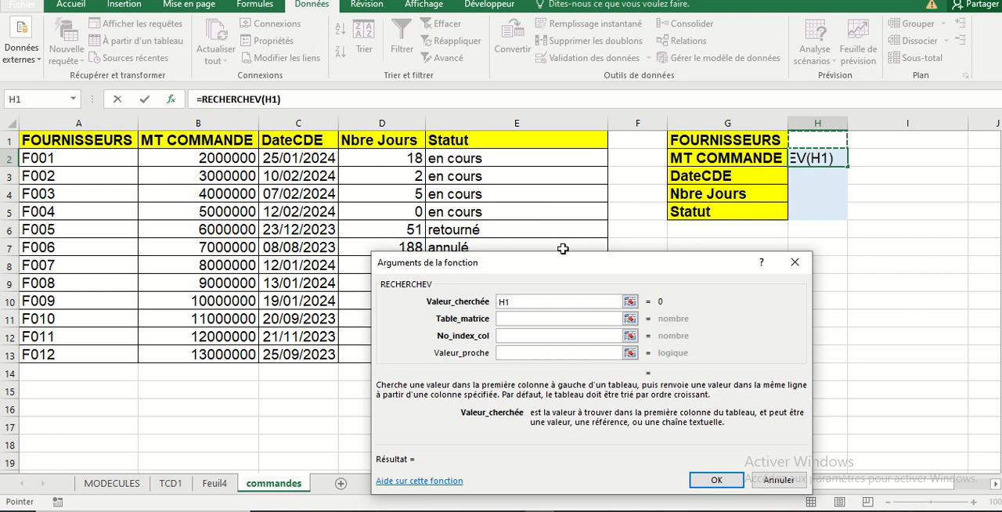
{"action": "left_click", "coordinate": [545, 319]}
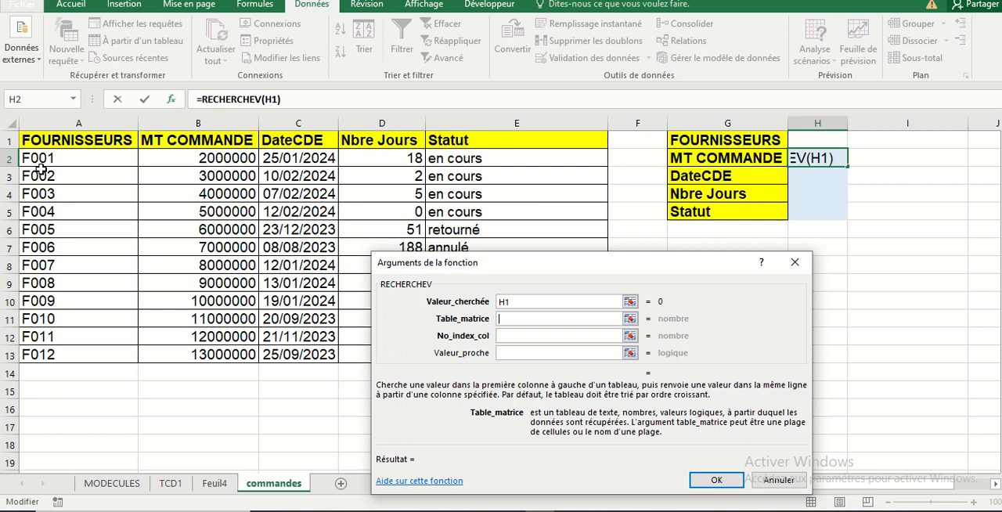
{"action": "left_click", "coordinate": [63, 125]}
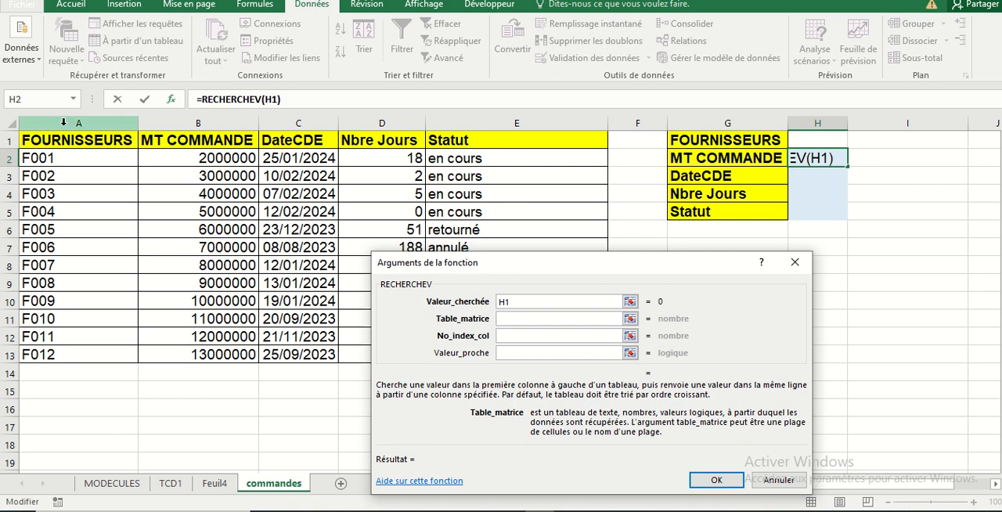
{"action": "left_click_drag", "start_coordinate": [63, 125], "coordinate": [564, 155]}
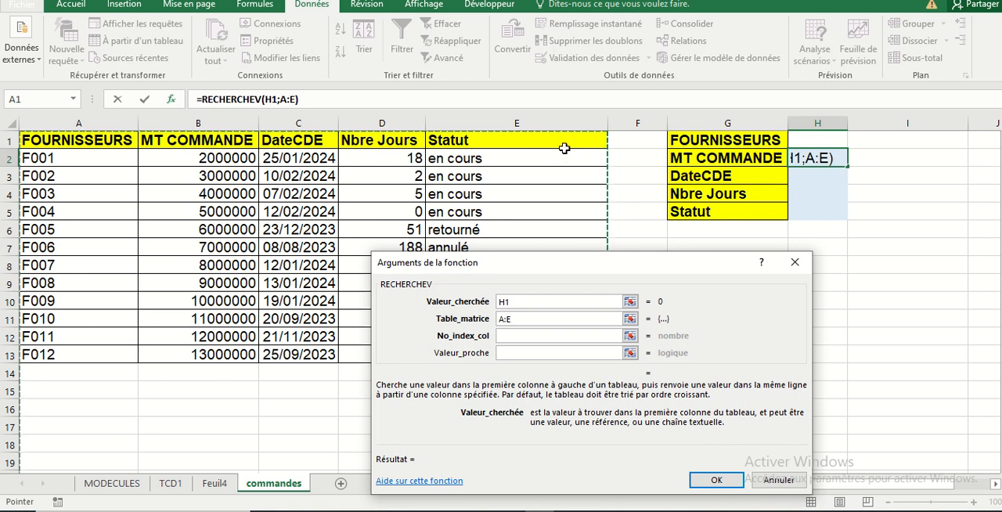
Complete the H2 RECHERCHEV formula with column index 2 and Valeur_proche 0
{"action": "left_click", "coordinate": [532, 338]}
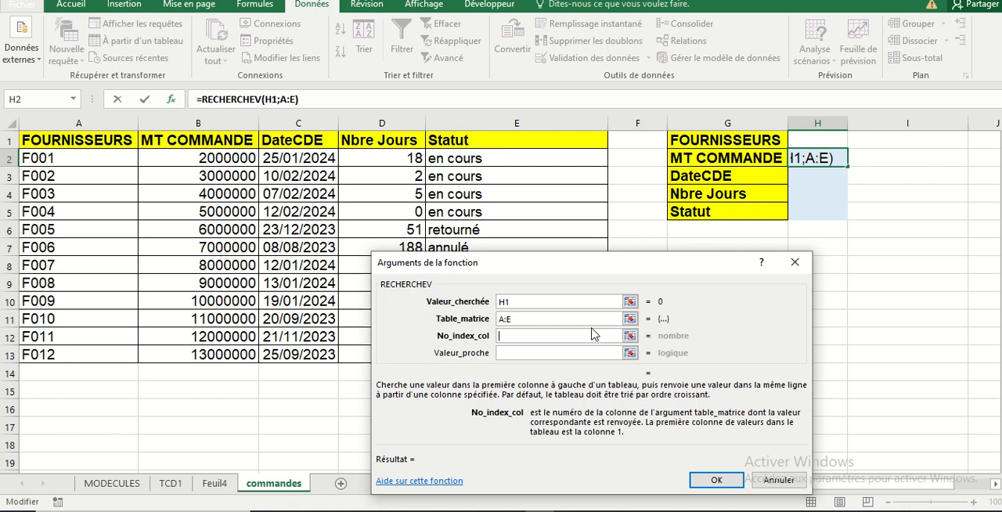
{"action": "type", "text": "2"}
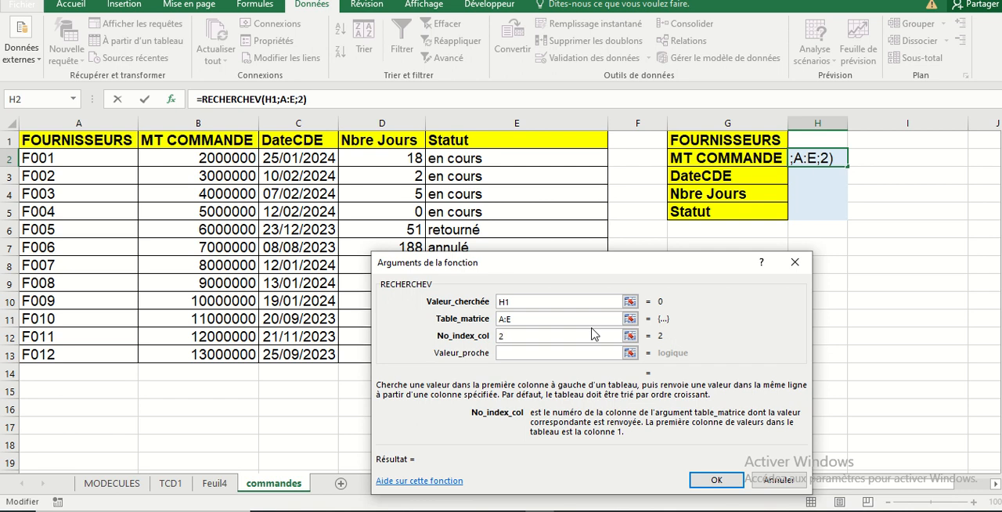
{"action": "left_click", "coordinate": [564, 353]}
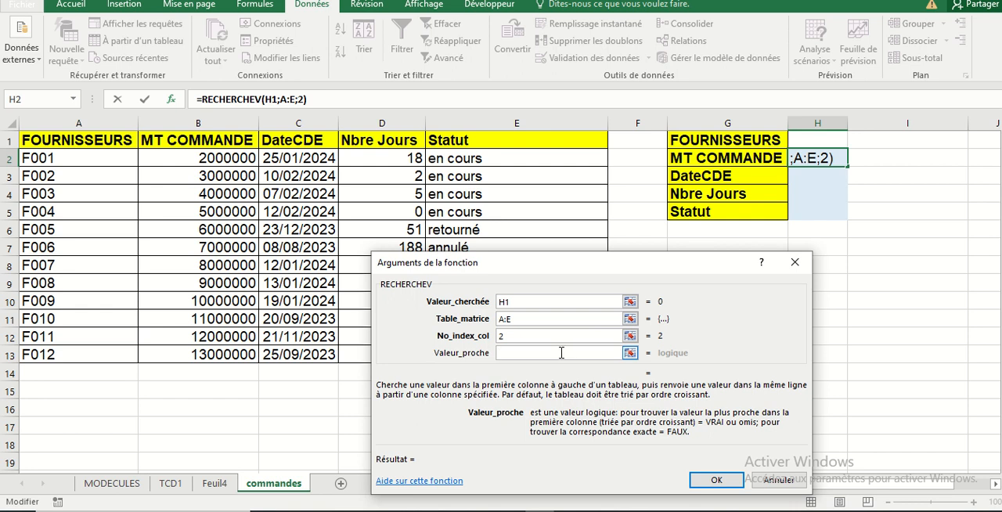
{"action": "type", "text": "0"}
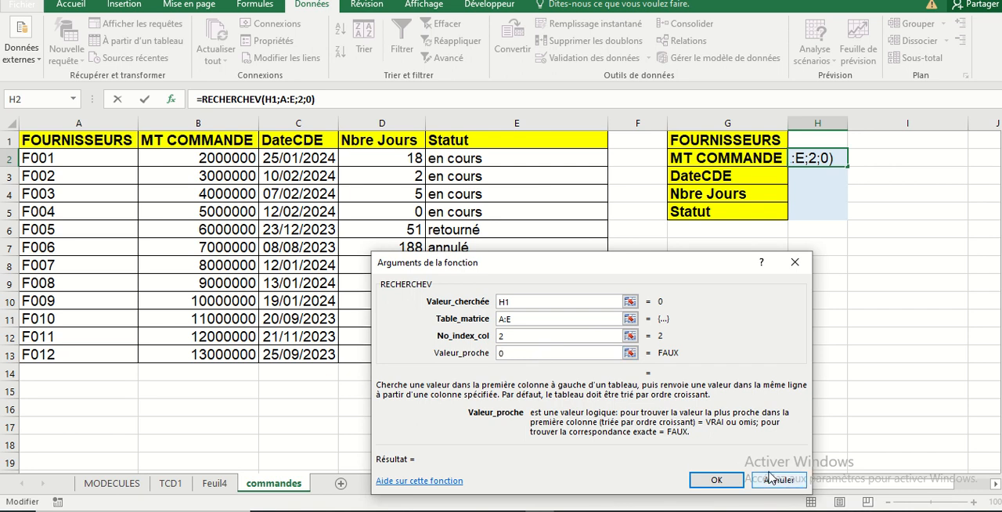
{"action": "left_click", "coordinate": [716, 479]}
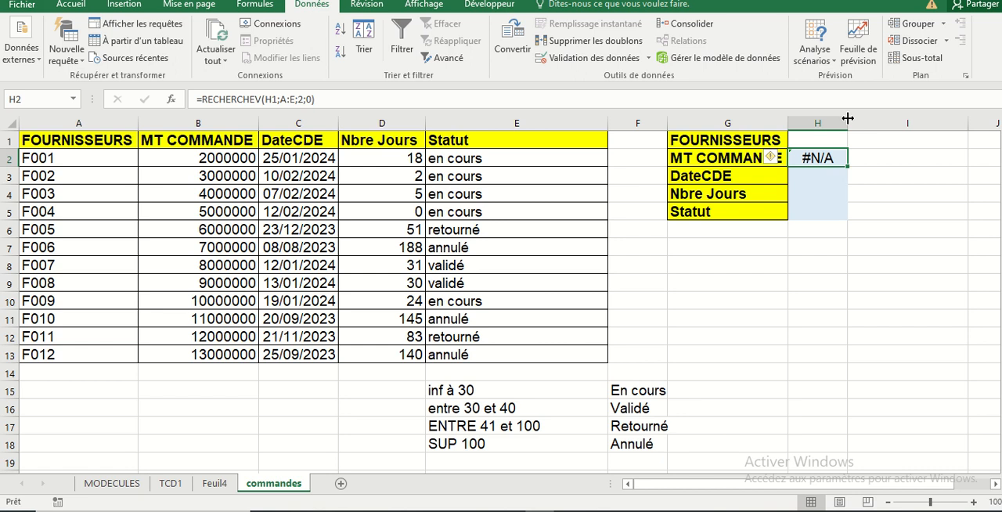
Choose supplier F010 from the drop-down list in H1
{"action": "left_click", "coordinate": [828, 141]}
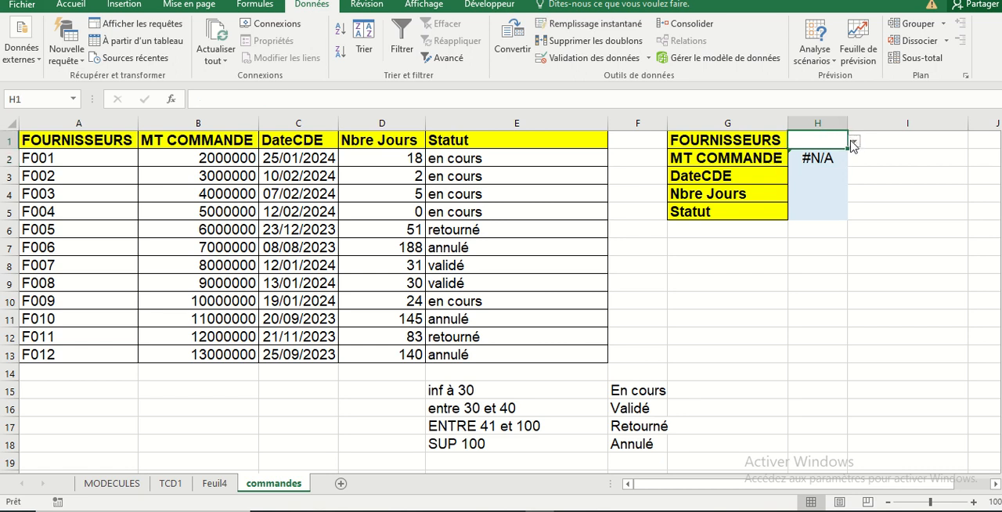
{"action": "left_click", "coordinate": [854, 141]}
{"action": "left_click", "coordinate": [836, 154]}
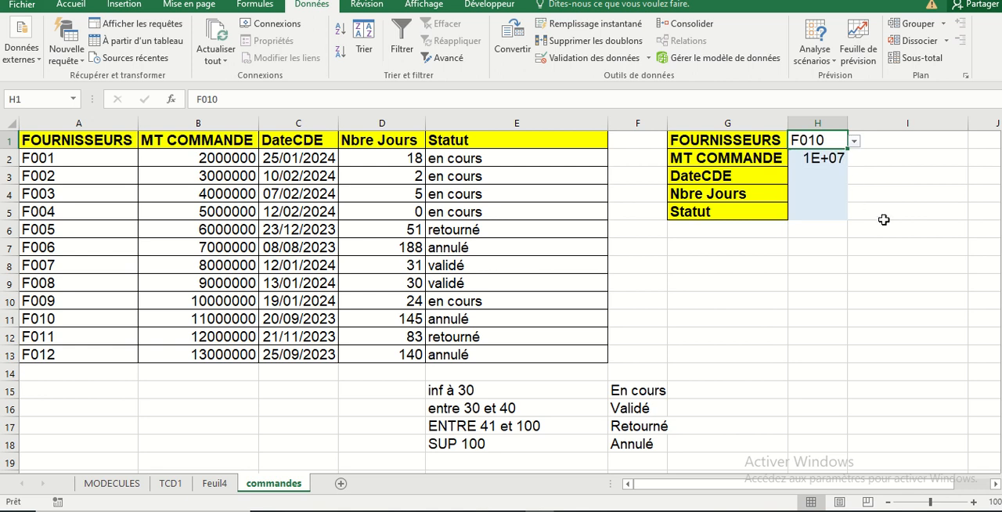
{"action": "left_click", "coordinate": [841, 267]}
Widen column H and autofit it to its contents
{"action": "left_click", "coordinate": [825, 139]}
{"action": "left_click_drag", "start_coordinate": [847, 126], "coordinate": [871, 124]}
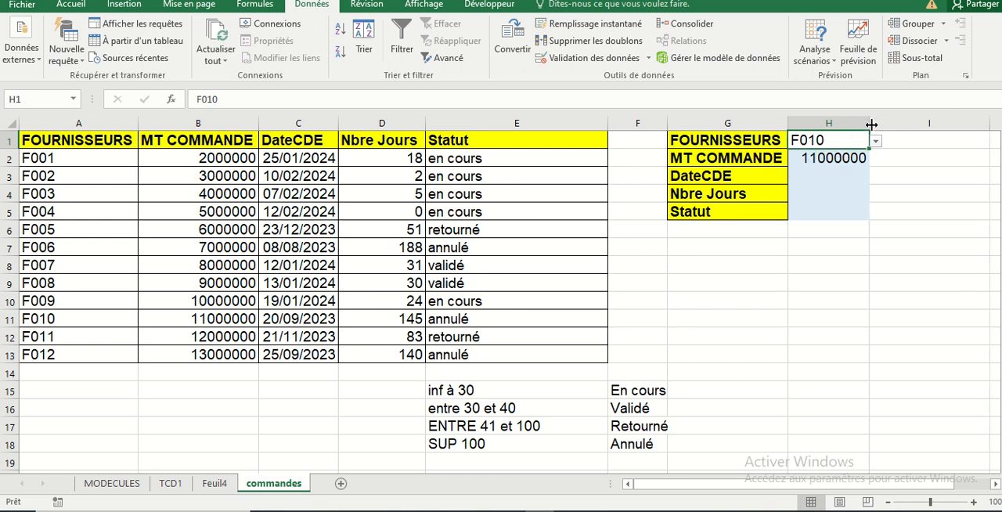
{"action": "double_click", "coordinate": [871, 123]}
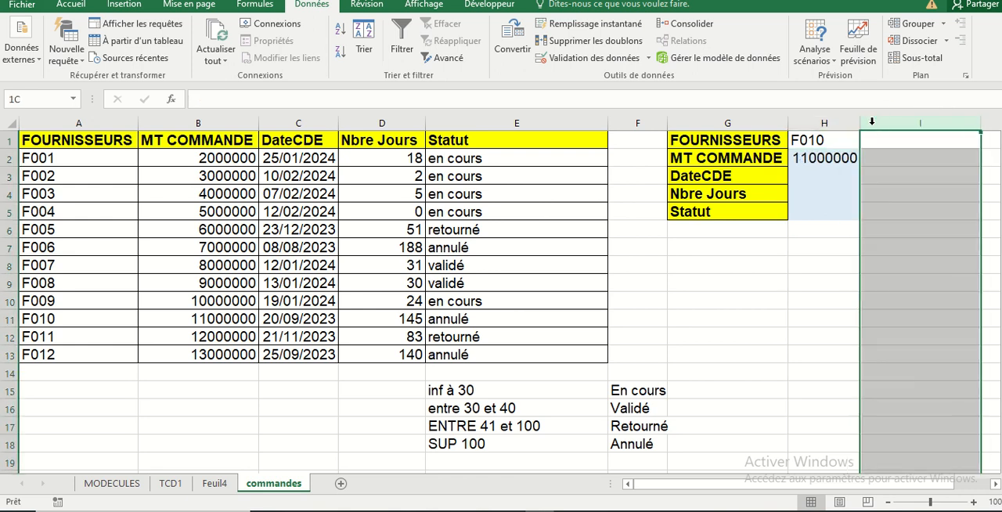
{"action": "left_click", "coordinate": [775, 393]}
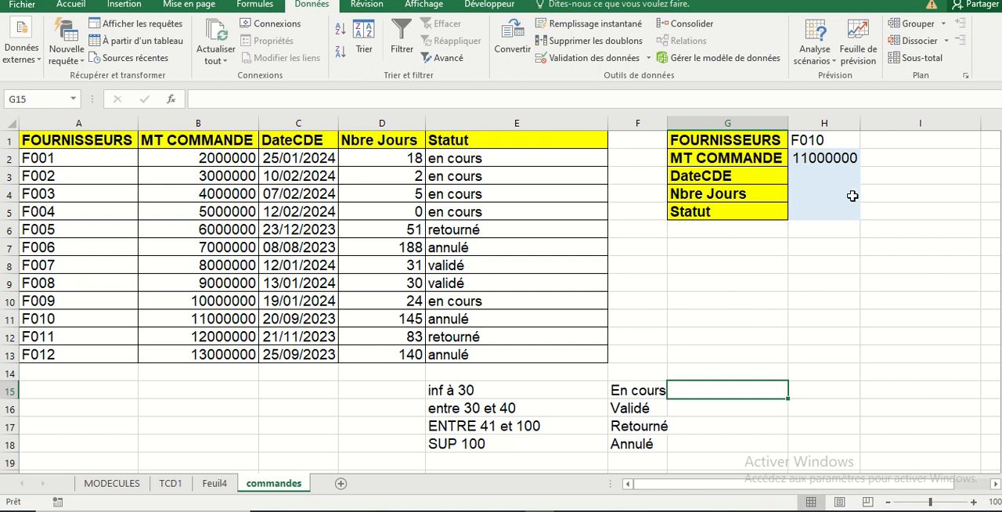
Change the supplier selected in H1 to F001 using its drop-down list
{"action": "left_click", "coordinate": [843, 142]}
{"action": "left_click", "coordinate": [865, 143]}
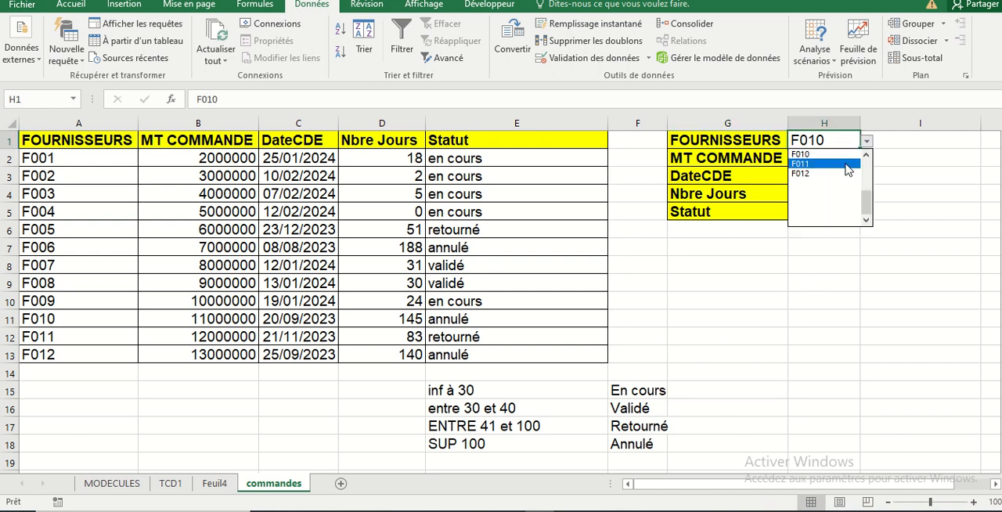
{"action": "left_click_drag", "start_coordinate": [864, 205], "coordinate": [866, 157]}
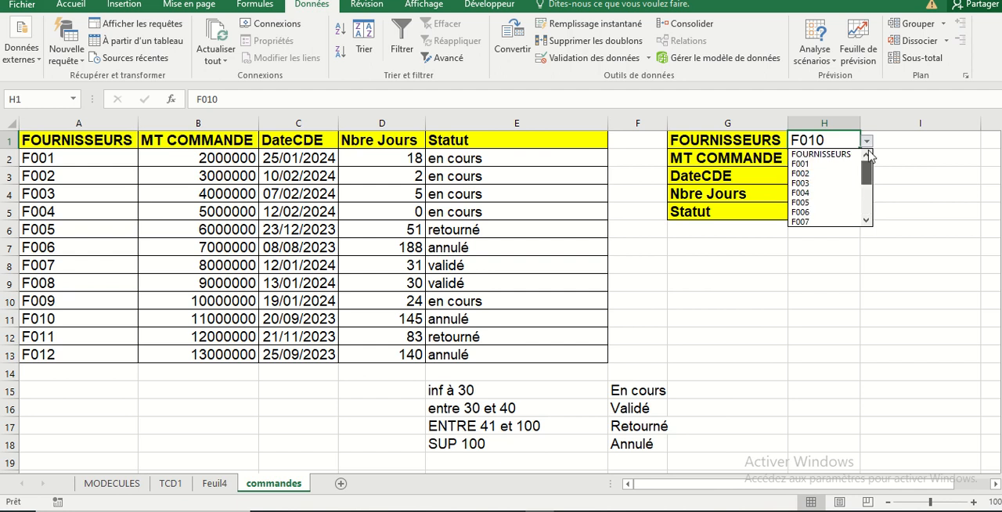
{"action": "left_click", "coordinate": [806, 165]}
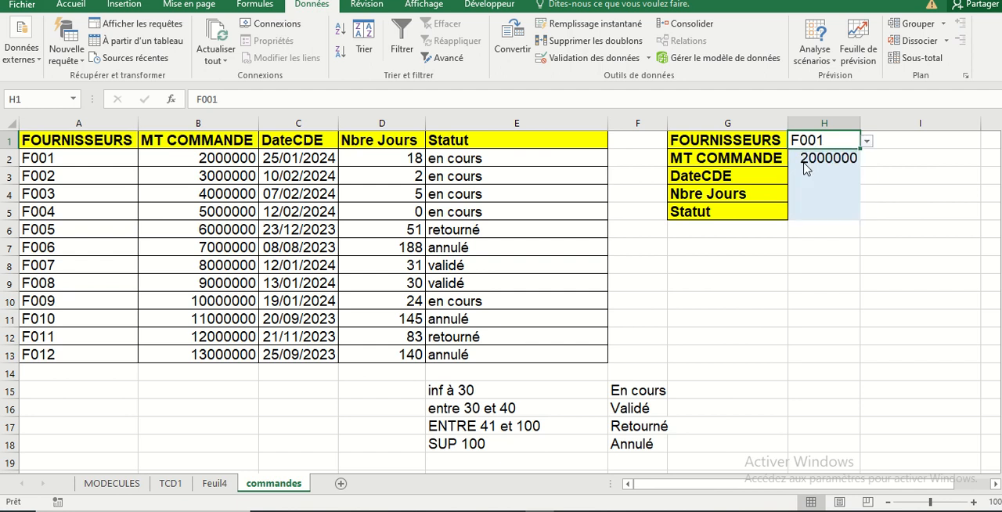
{"action": "left_click", "coordinate": [832, 300]}
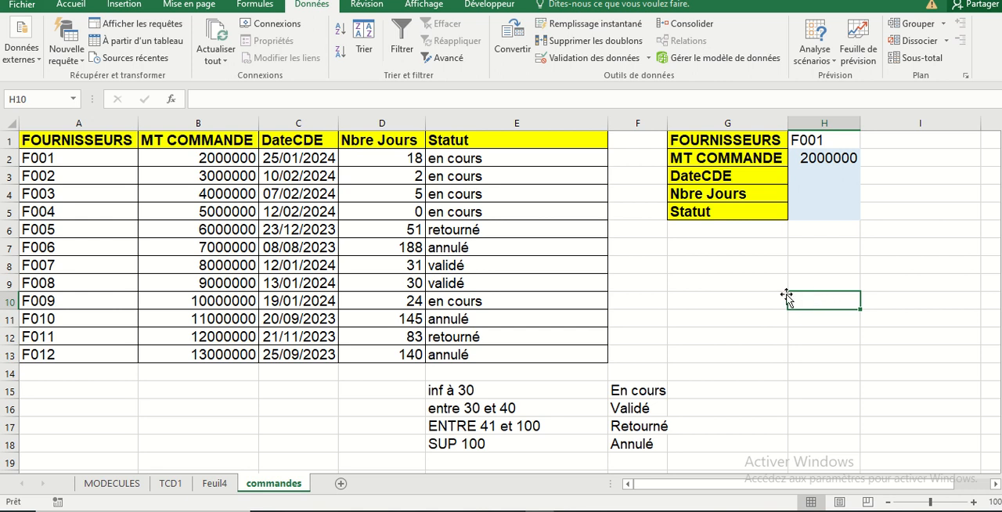
{"action": "left_click", "coordinate": [825, 178]}
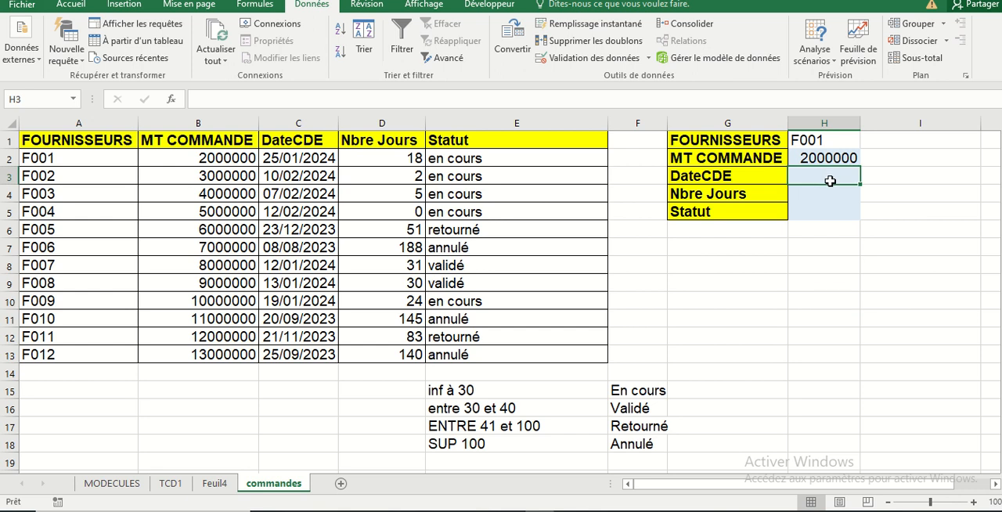
{"action": "left_click", "coordinate": [172, 101]}
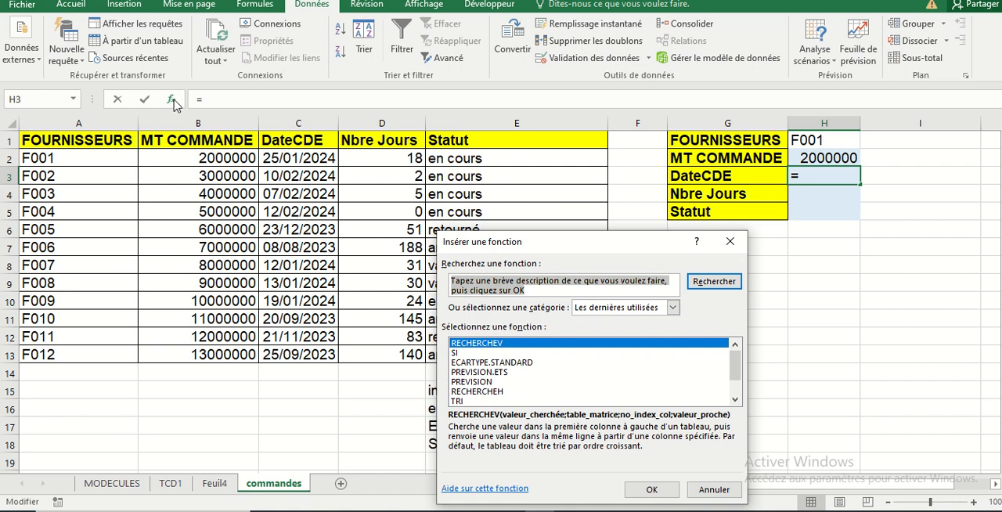
{"action": "key", "text": "Escape"}
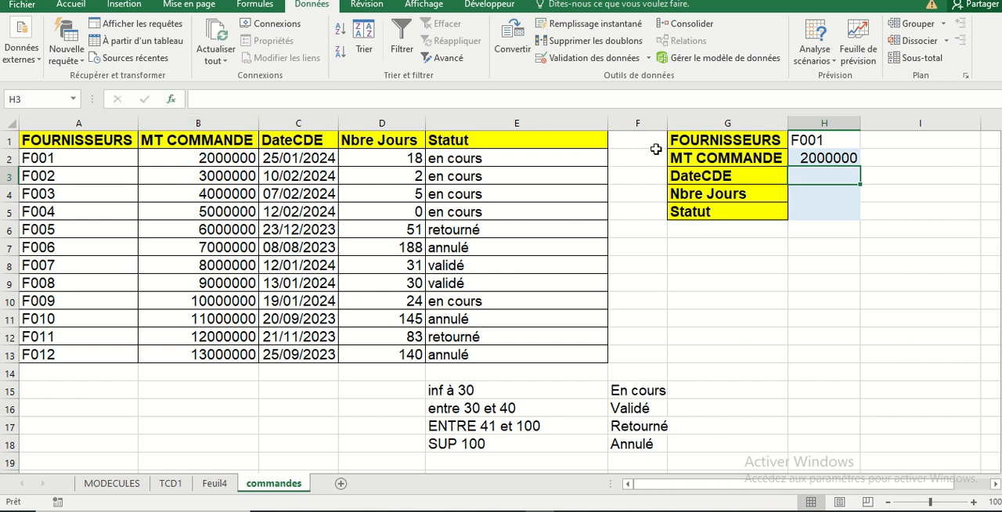
Examine the arguments of the RECHERCHEV formula in H2
{"action": "left_click", "coordinate": [840, 157]}
{"action": "double_click", "coordinate": [840, 157]}
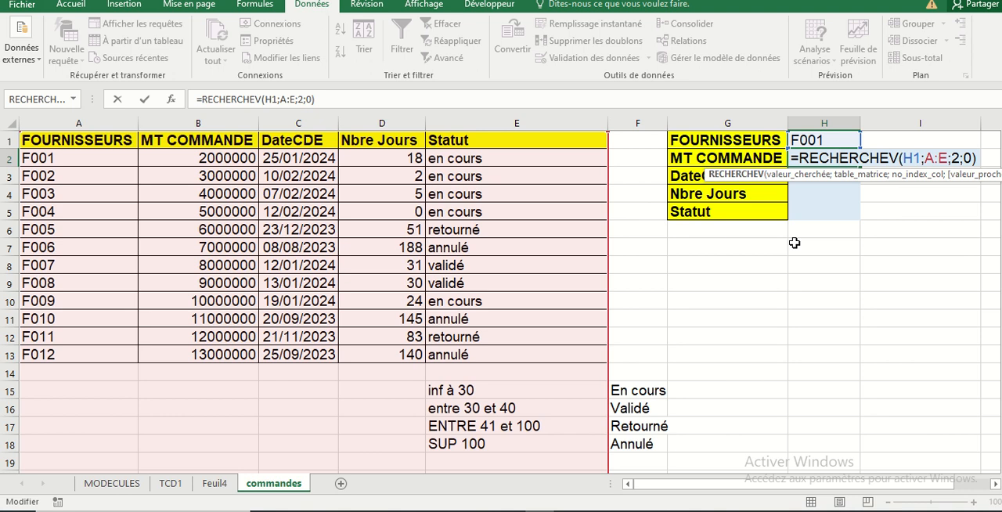
{"action": "left_click", "coordinate": [776, 244]}
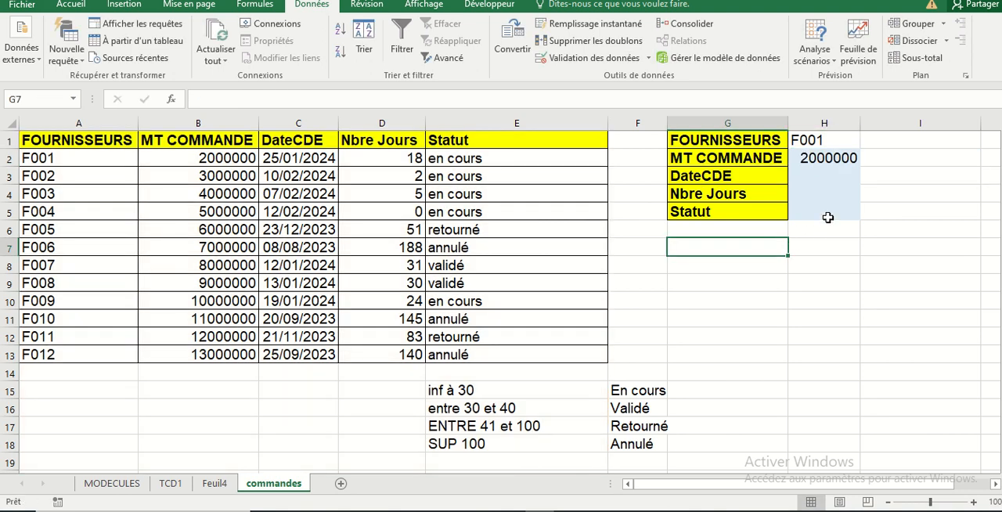
{"action": "left_click", "coordinate": [820, 157]}
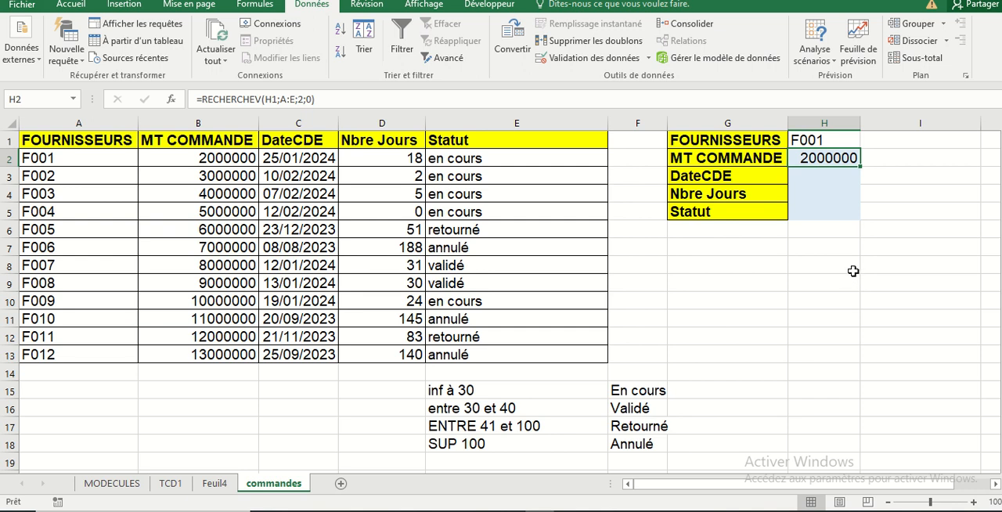
{"action": "double_click", "coordinate": [831, 160]}
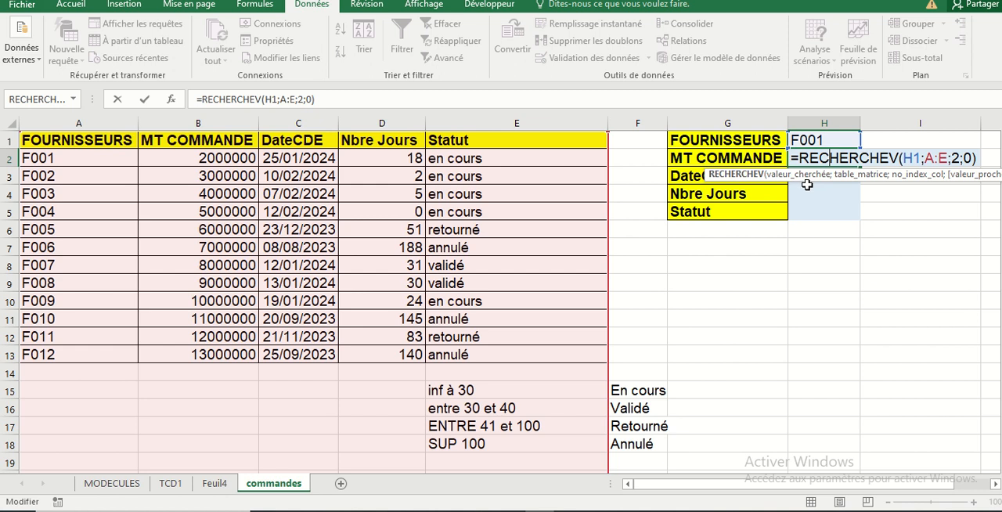
{"action": "left_click", "coordinate": [808, 190]}
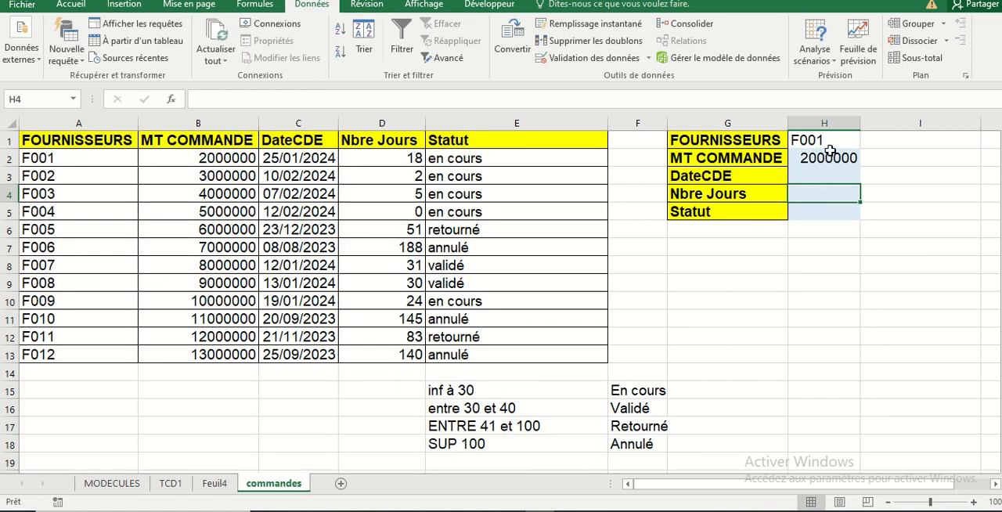
Try to fill the H2 RECHERCHEV formula down through H5
{"action": "left_click", "coordinate": [827, 153]}
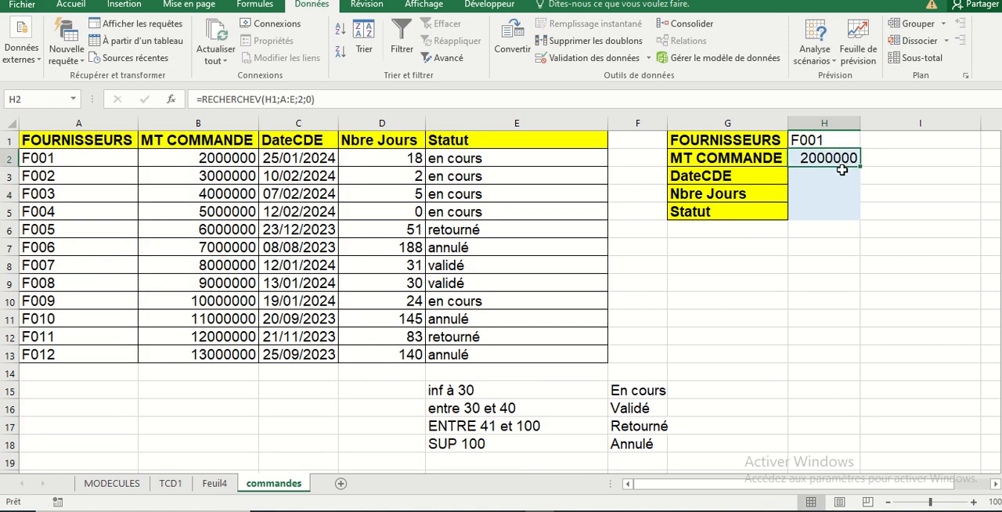
{"action": "left_click_drag", "start_coordinate": [858, 167], "coordinate": [861, 217]}
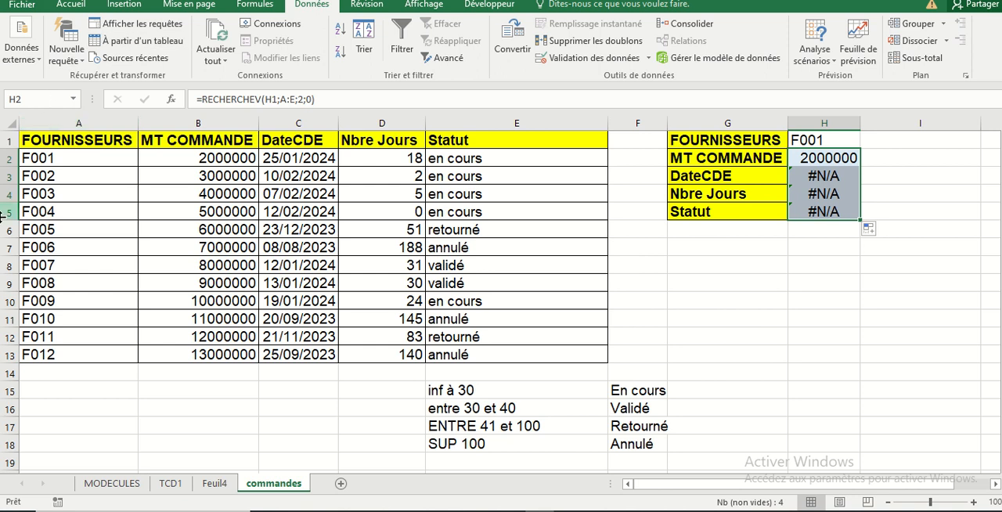
{"action": "key", "text": "ctrl+z"}
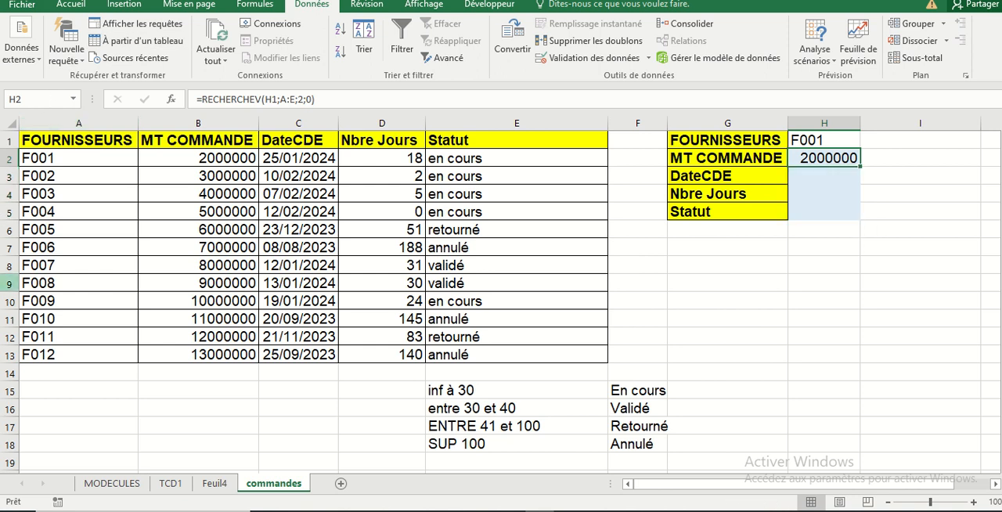
{"action": "left_click", "coordinate": [770, 331]}
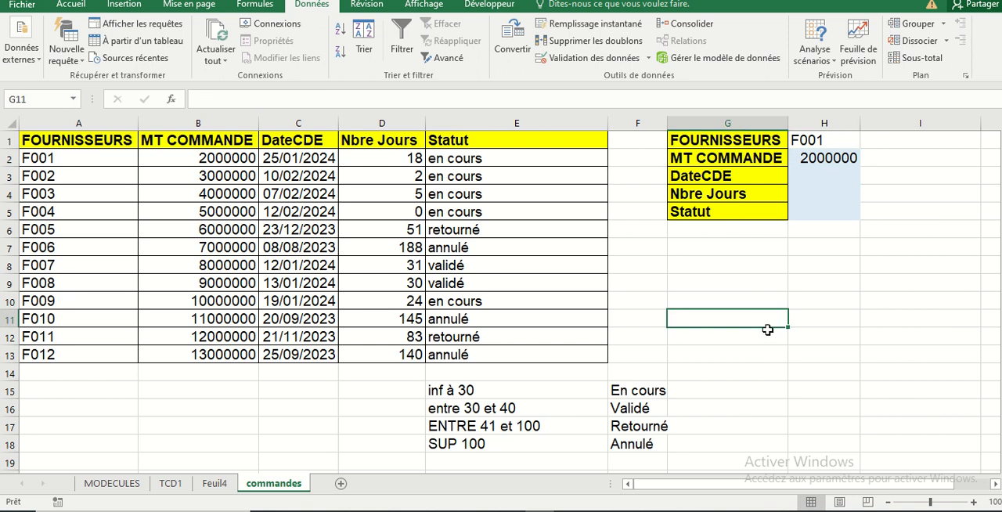
Try to reuse the text of the H2 RECHERCHEV formula for H3 with column index 3
{"action": "left_click", "coordinate": [837, 167]}
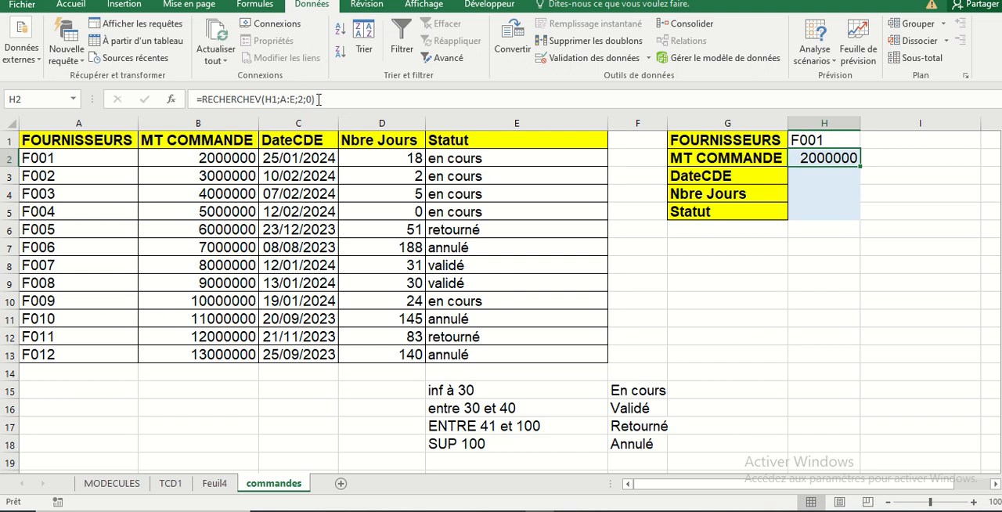
{"action": "left_click_drag", "start_coordinate": [313, 106], "coordinate": [201, 86]}
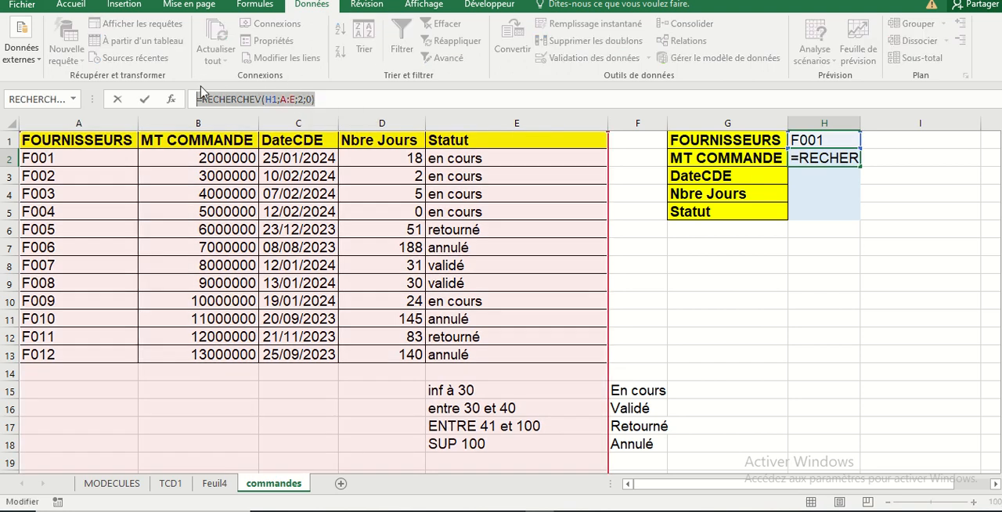
{"action": "key", "text": "ctrl+c"}
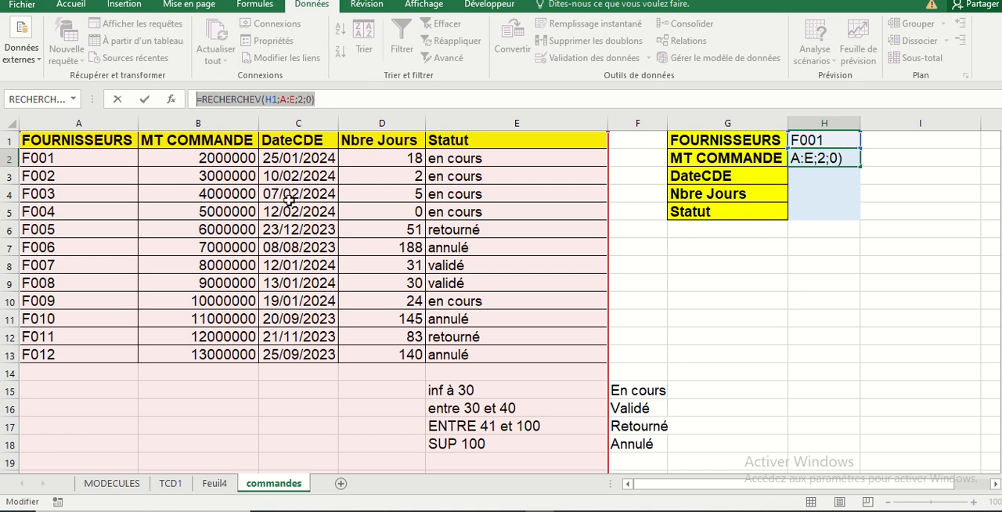
{"action": "type", "text": "="}
{"action": "left_click", "coordinate": [826, 180]}
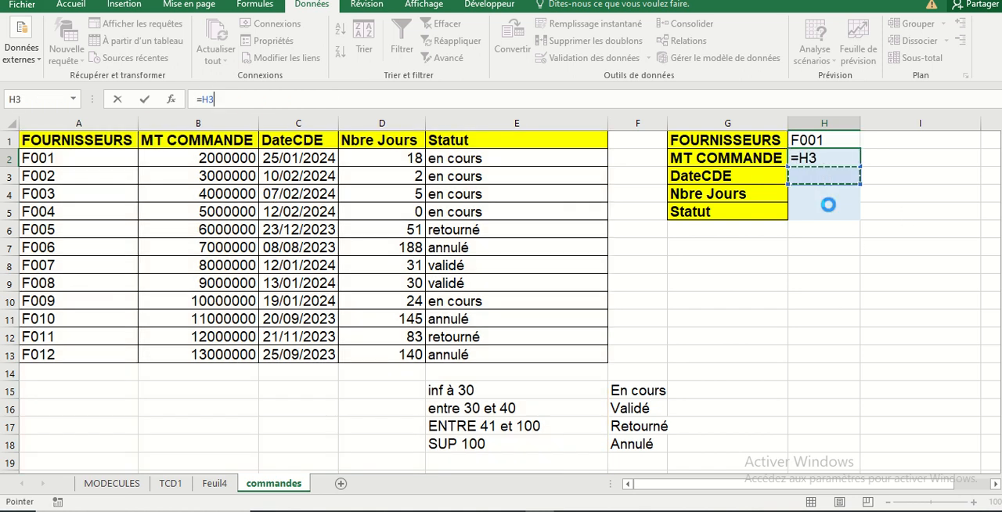
{"action": "key", "text": "ctrl+v"}
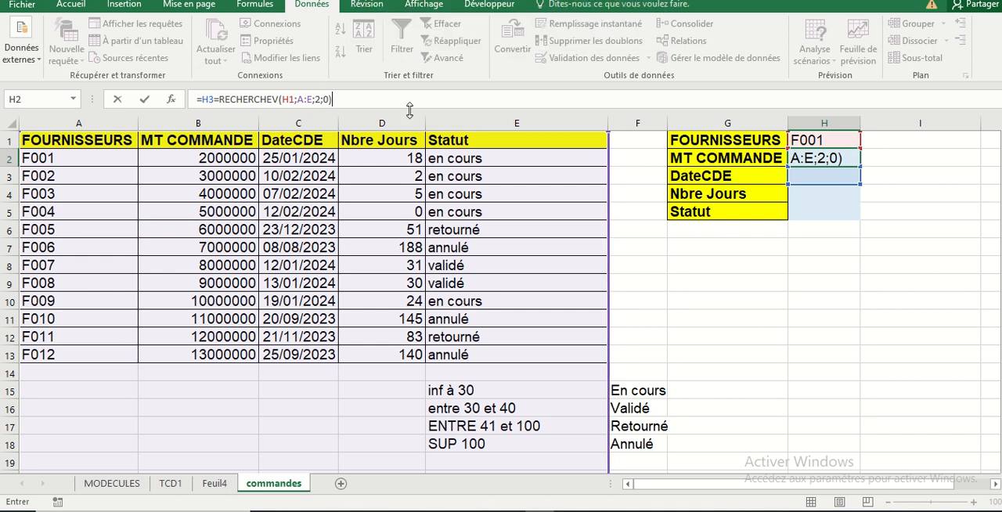
{"action": "left_click", "coordinate": [330, 99]}
{"action": "key", "text": "BackSpace"}
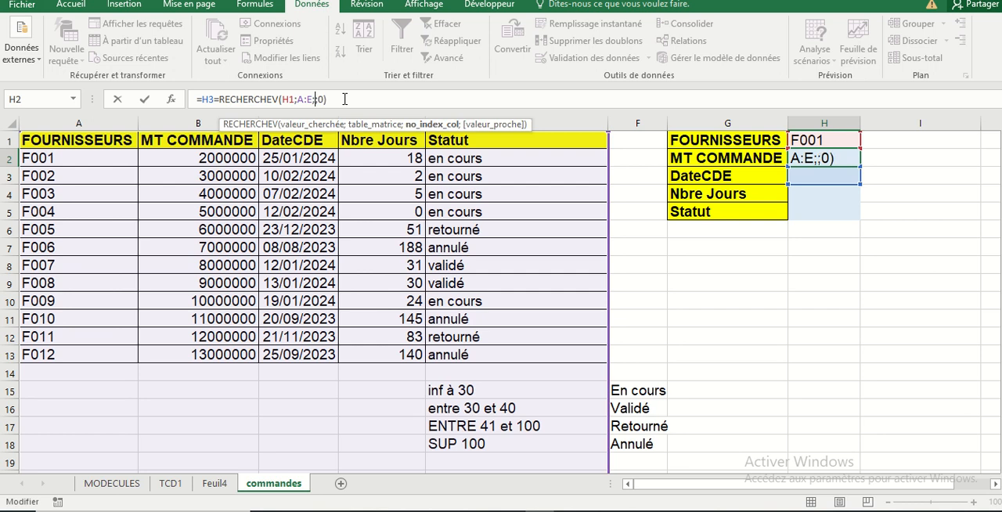
{"action": "type", "text": "3"}
{"action": "key", "text": "Return"}
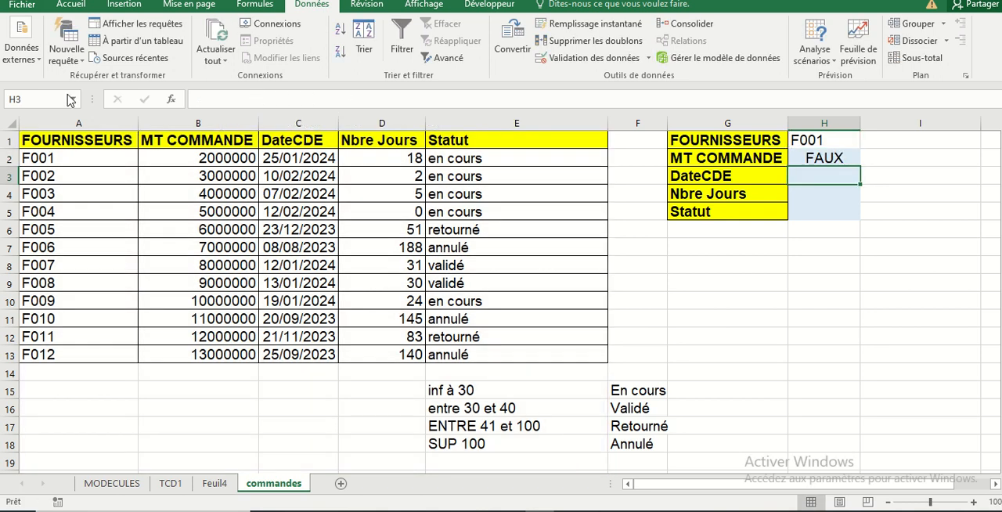
{"action": "key", "text": "ctrl+z"}
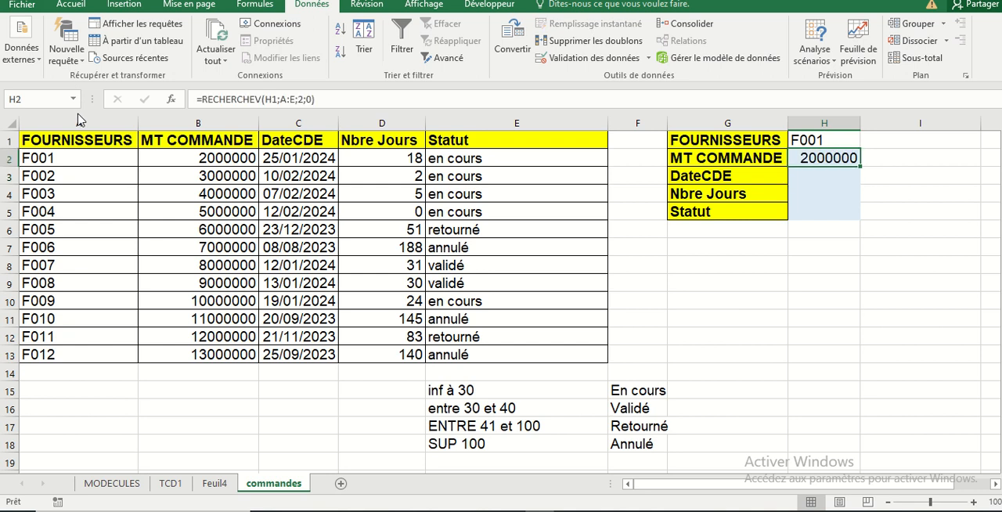
{"action": "left_click", "coordinate": [822, 175]}
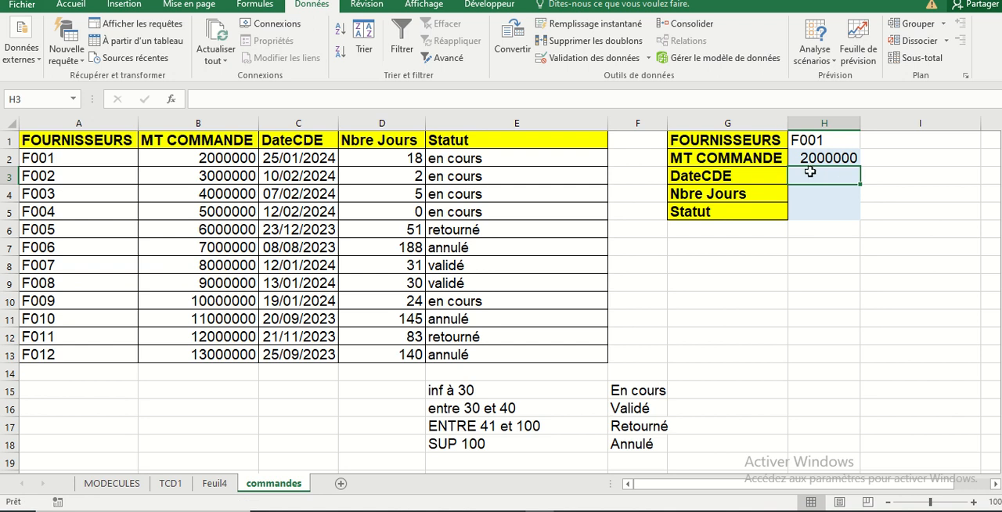
{"action": "left_click", "coordinate": [815, 158]}
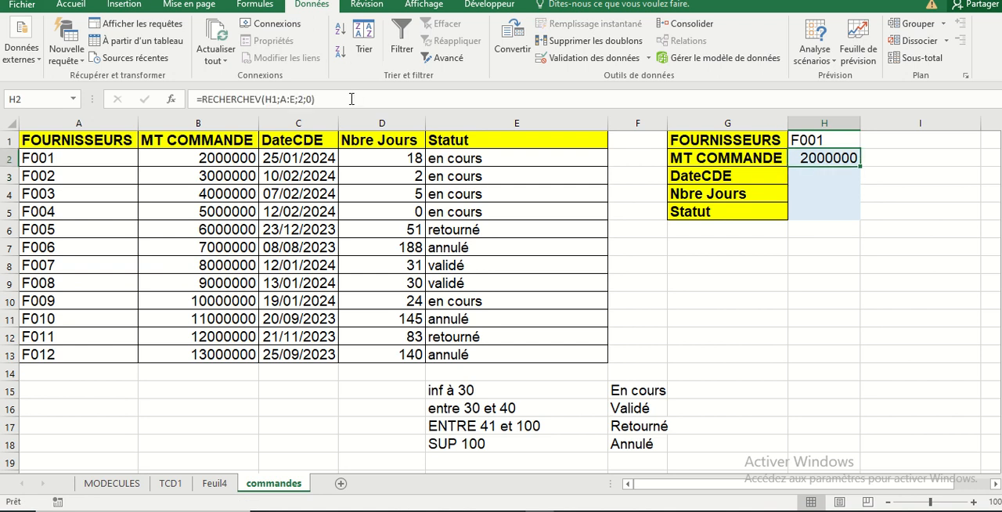
{"action": "left_click", "coordinate": [291, 97]}
{"action": "left_click_drag", "start_coordinate": [316, 99], "coordinate": [197, 100]}
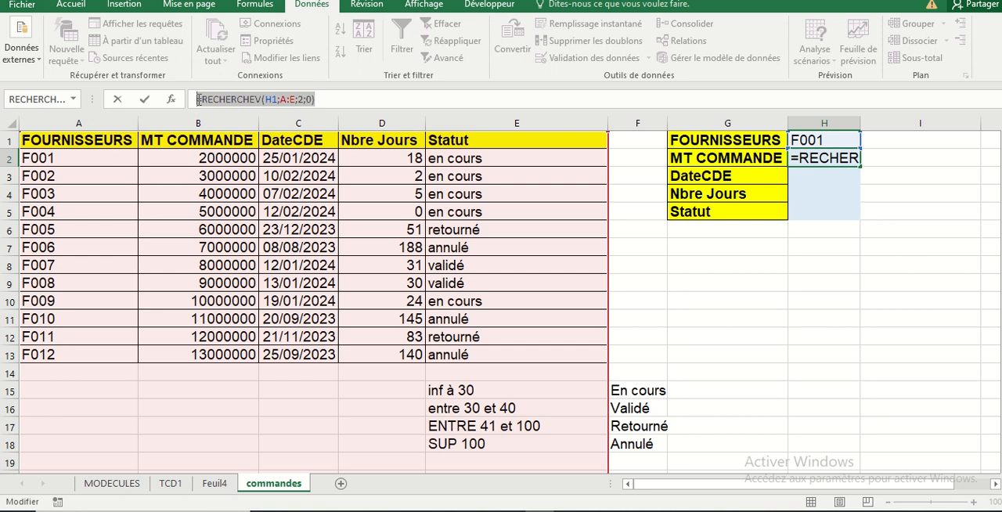
{"action": "left_click", "coordinate": [784, 271]}
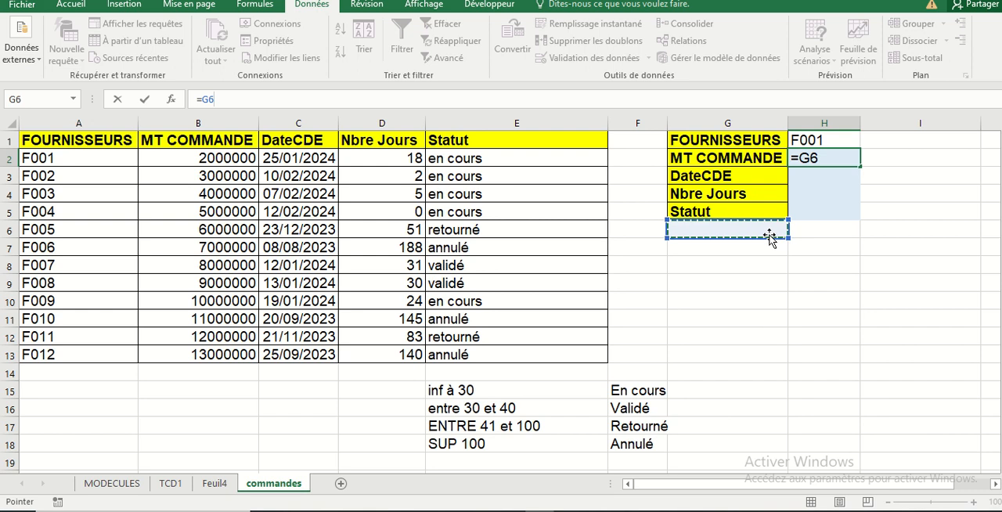
{"action": "key", "text": "Escape"}
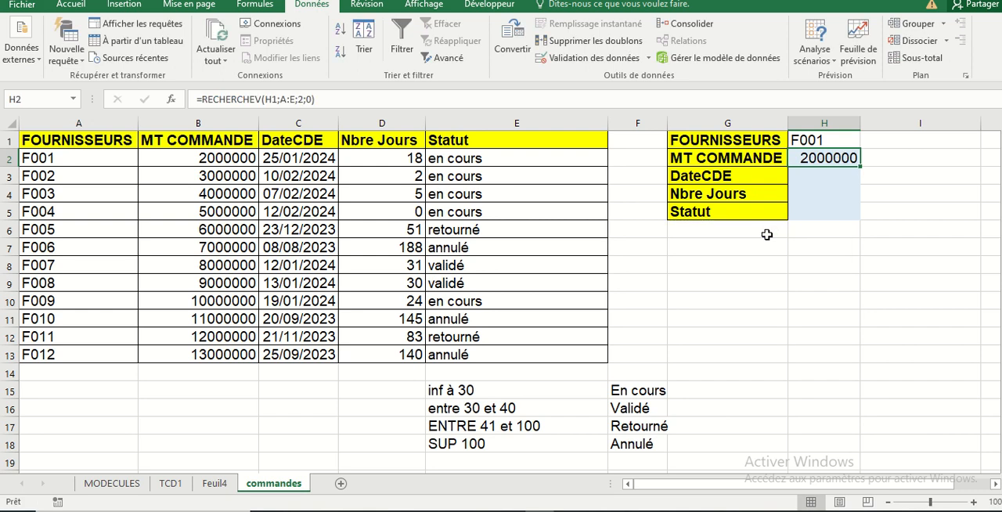
Copy the MT COMMANDE lookup formula from H2 into the DateCDE cell H3
{"action": "left_click", "coordinate": [809, 178]}
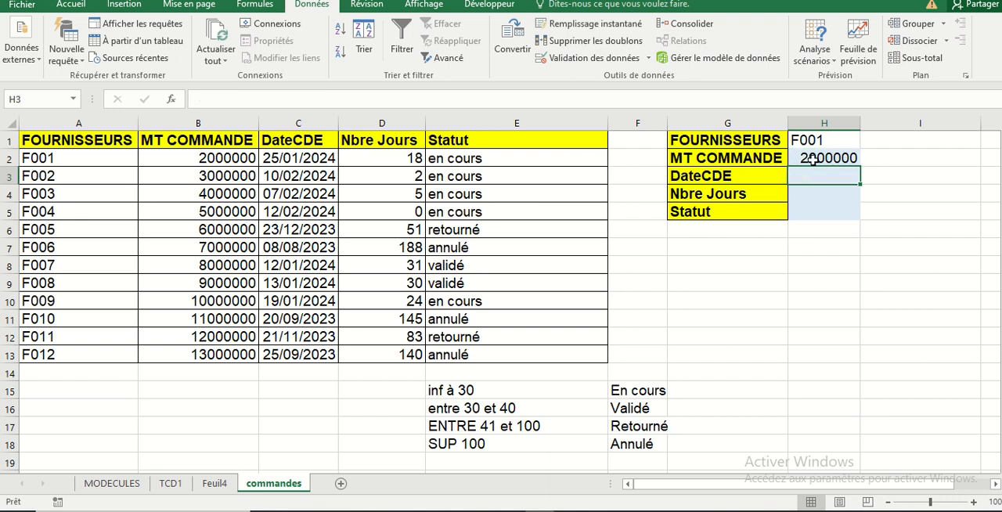
{"action": "left_click", "coordinate": [812, 160]}
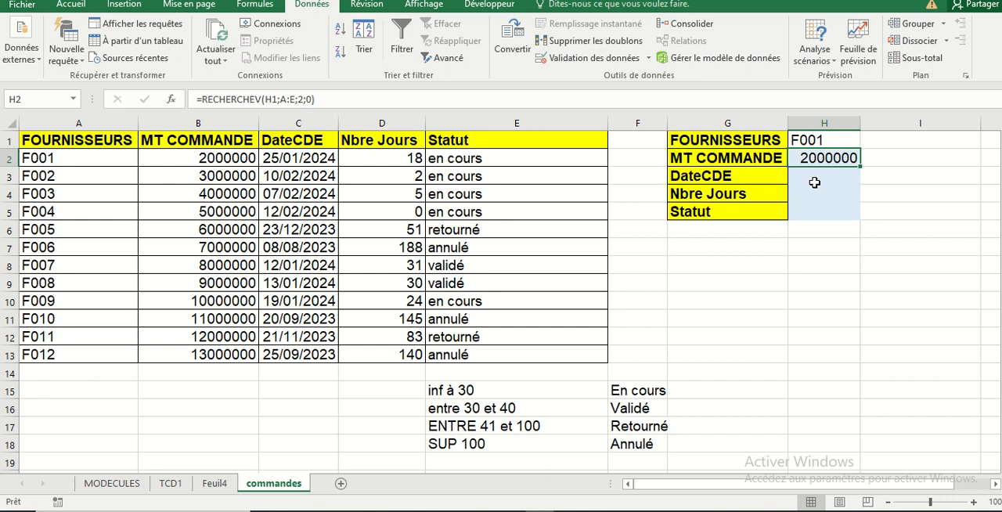
{"action": "key", "text": "ctrl+c"}
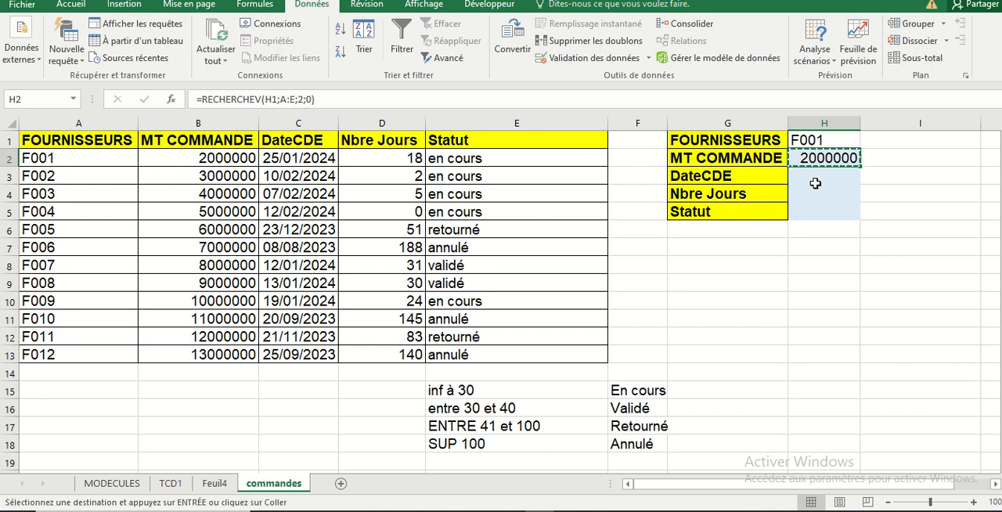
{"action": "left_click", "coordinate": [798, 266]}
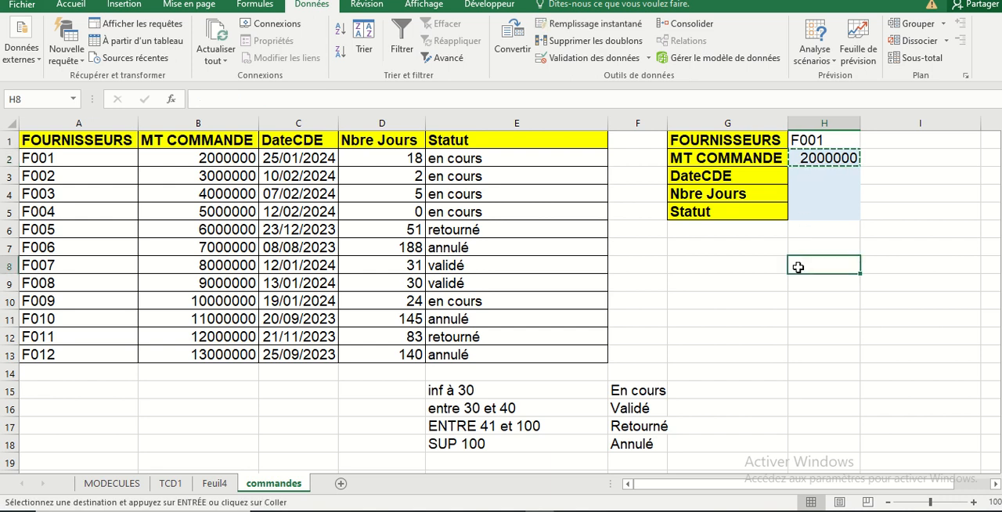
{"action": "left_click", "coordinate": [815, 180]}
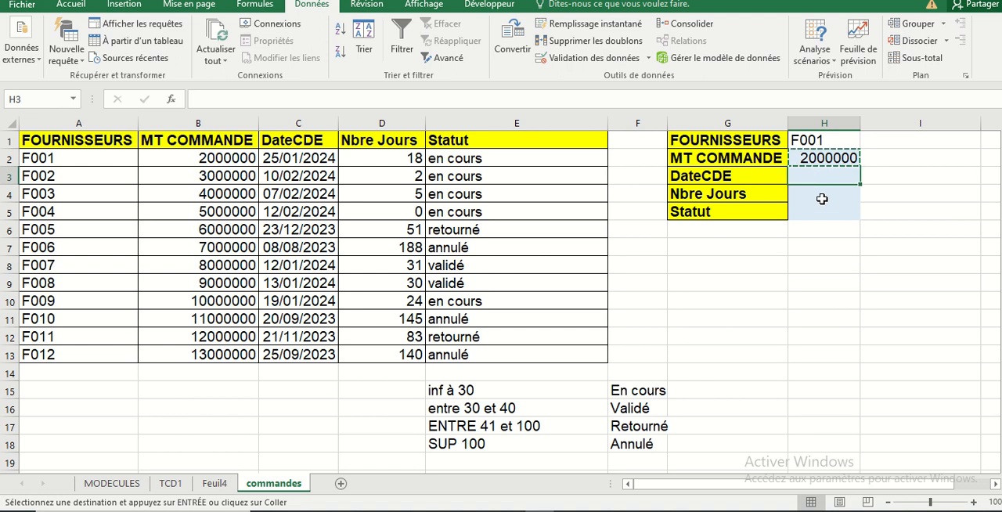
{"action": "key", "text": "ctrl+v"}
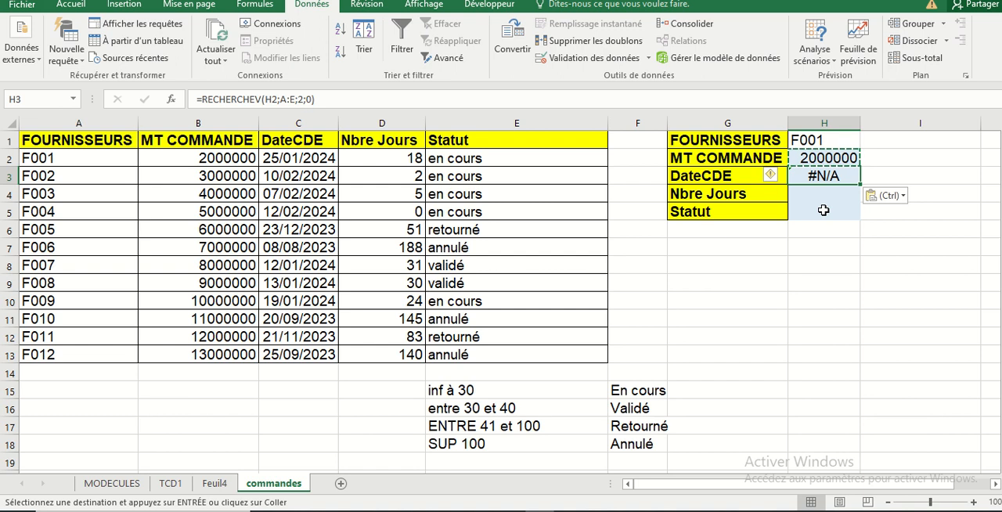
{"action": "left_click", "coordinate": [825, 267]}
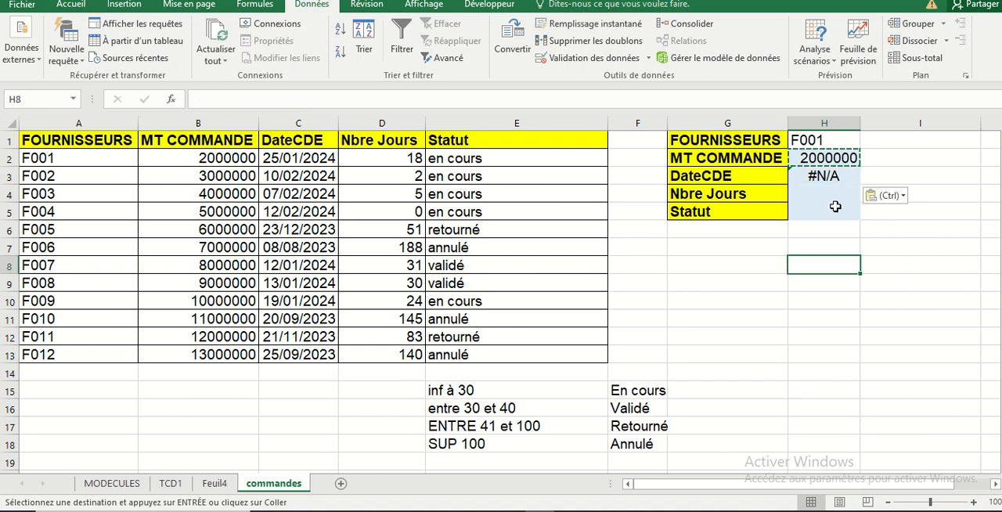
Set the column index of the RECHERCHEV formula in the DateCDE cell H3 to 3
{"action": "left_click", "coordinate": [824, 178]}
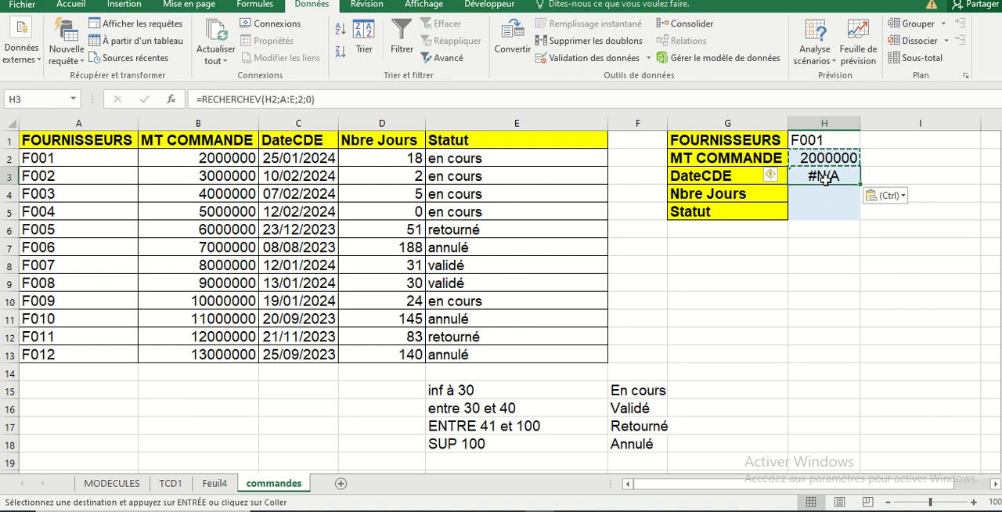
{"action": "left_click", "coordinate": [305, 100]}
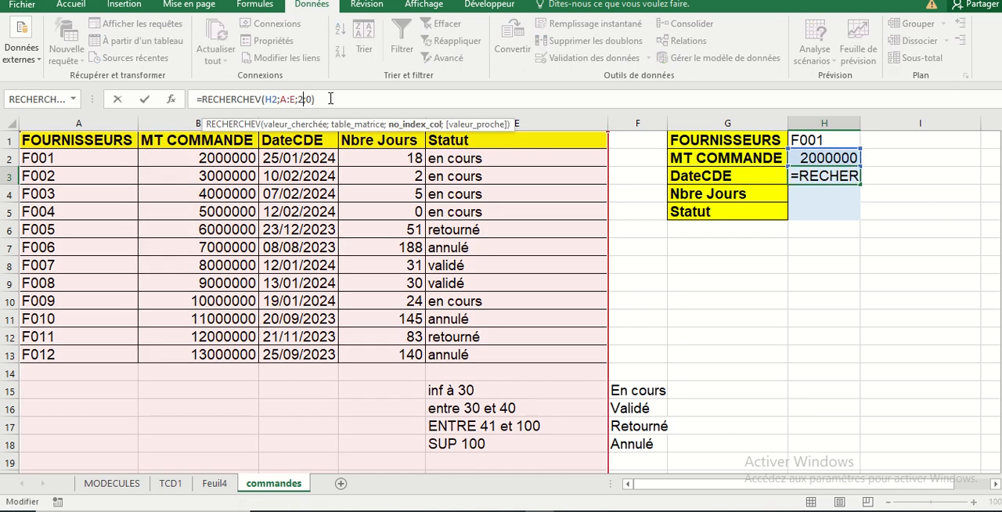
{"action": "key", "text": "BackSpace"}
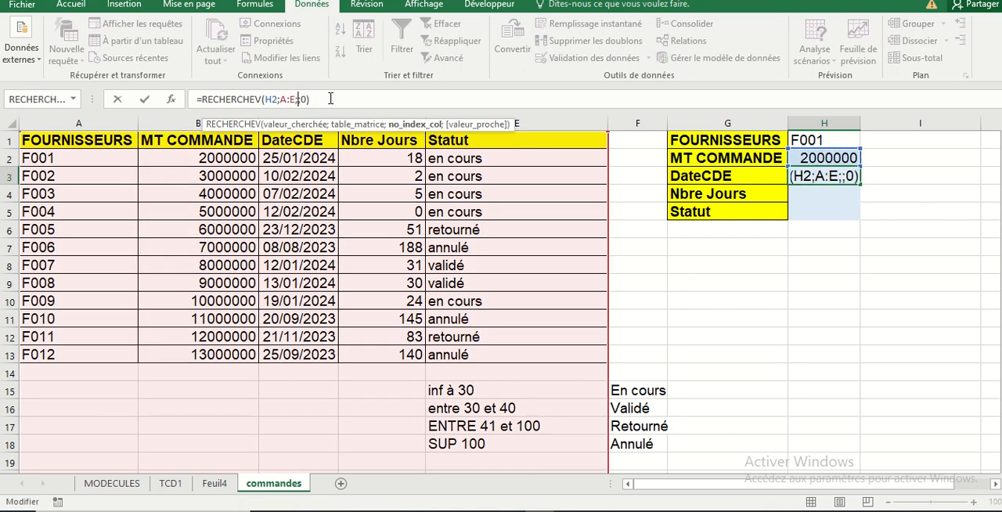
{"action": "type", "text": "3"}
{"action": "key", "text": "Return"}
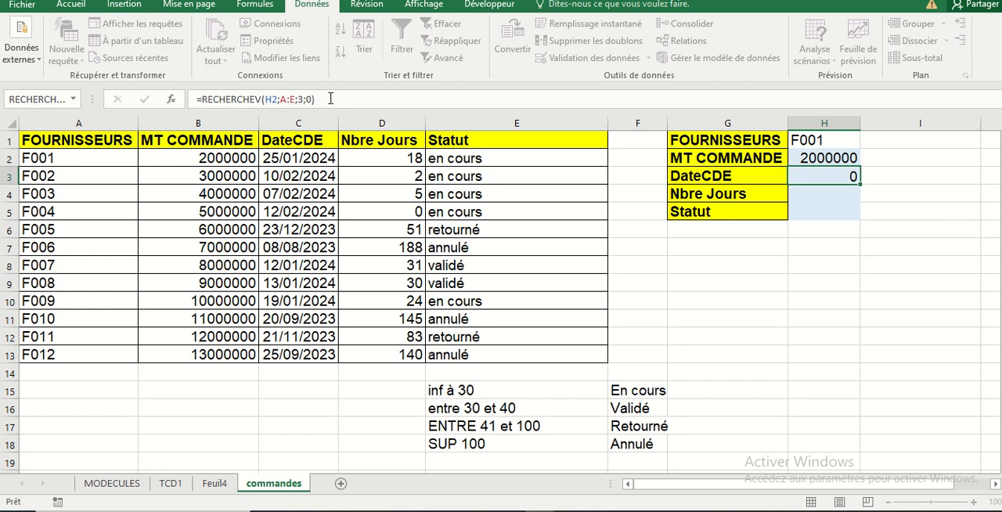
{"action": "left_click", "coordinate": [771, 335]}
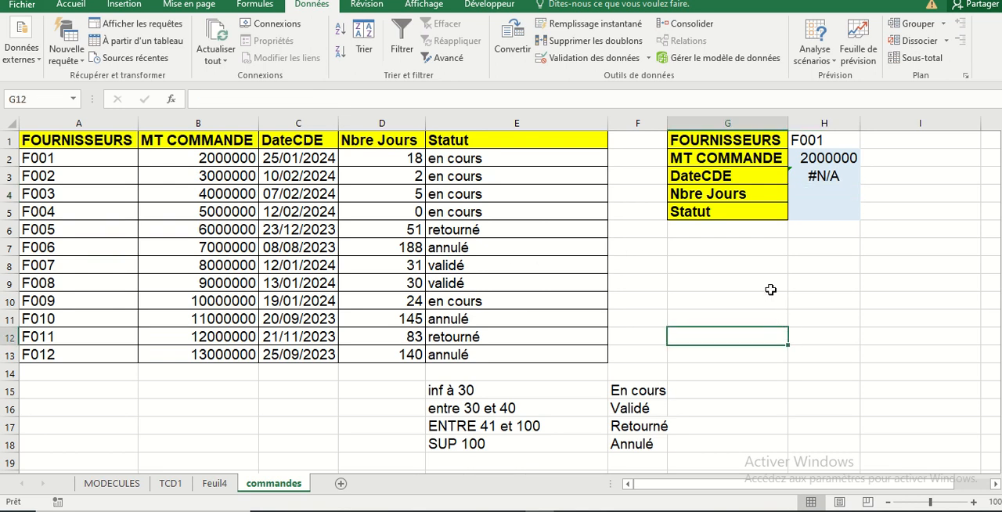
Auto-fit the width of column H to its contents
{"action": "left_click", "coordinate": [849, 146]}
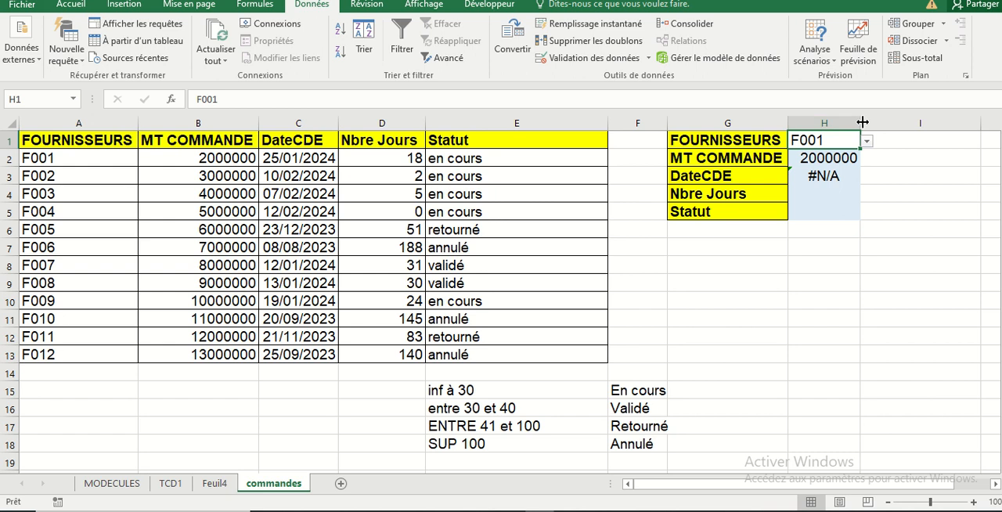
{"action": "double_click", "coordinate": [862, 122]}
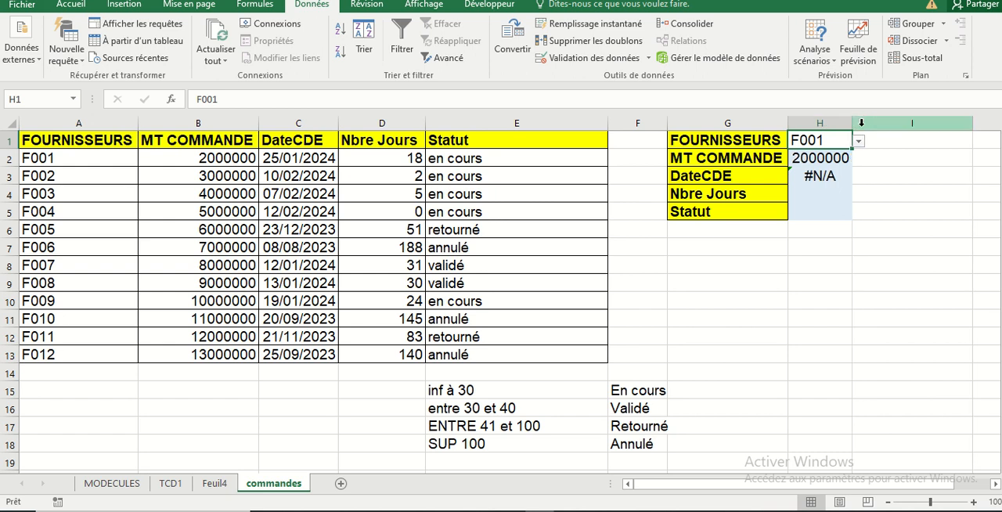
{"action": "left_click", "coordinate": [830, 180]}
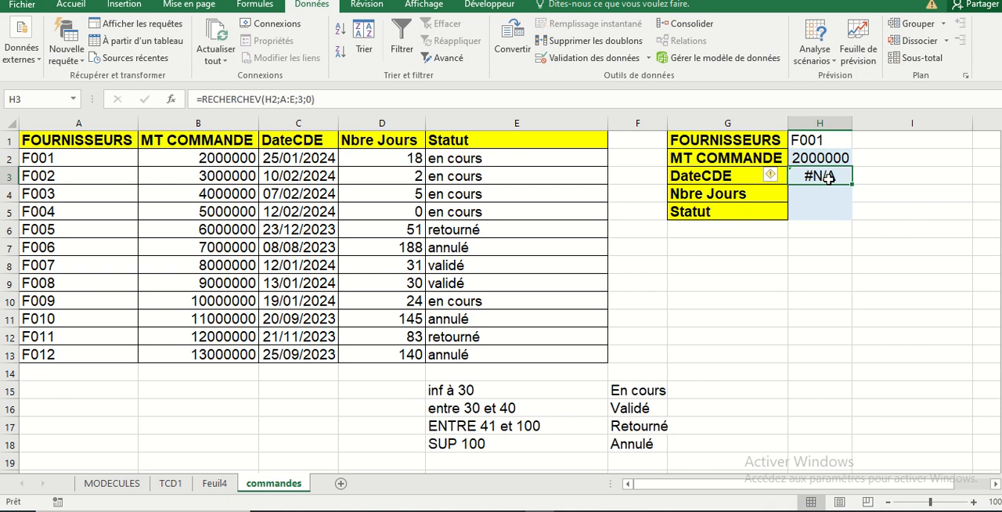
{"action": "double_click", "coordinate": [828, 177]}
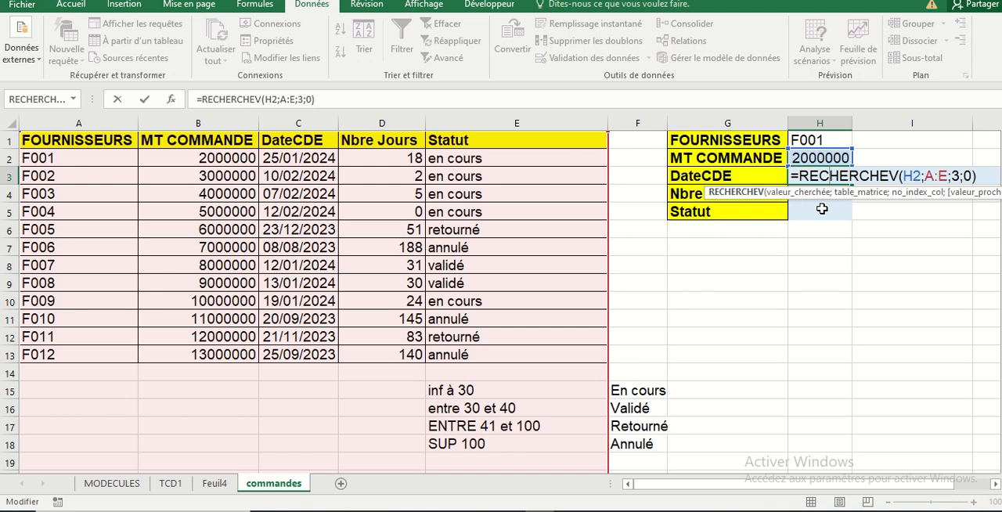
{"action": "left_click", "coordinate": [953, 277]}
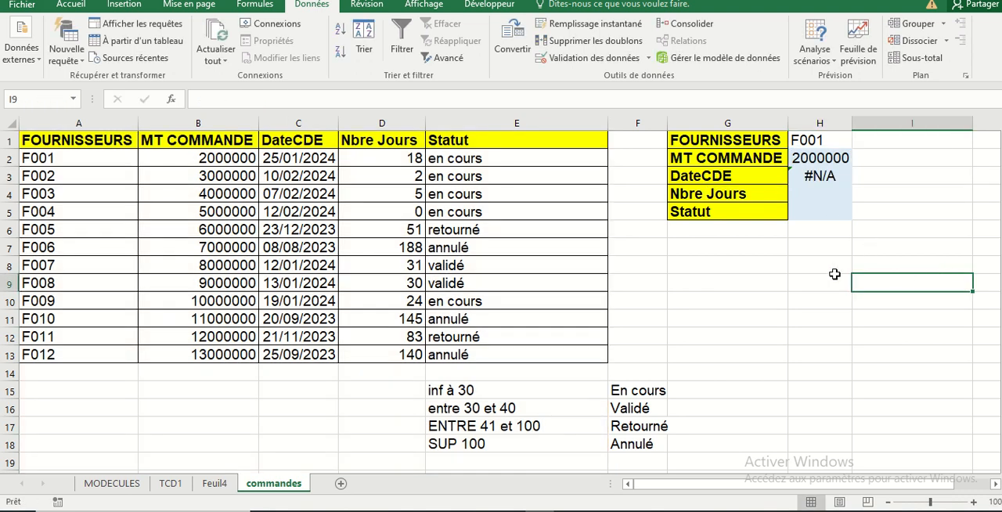
{"action": "key", "text": "ctrl+z"}
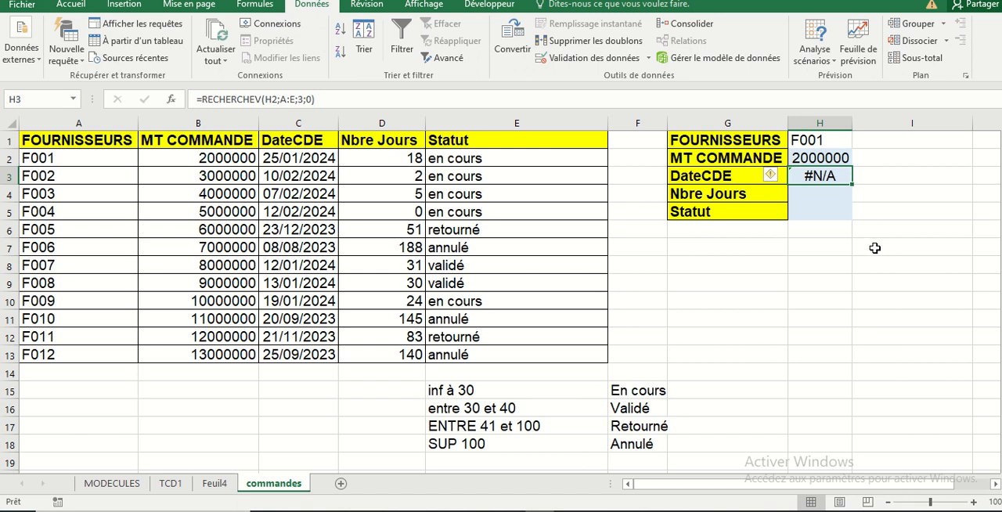
Correct the lookup value of the RECHERCHEV formula in H3 to the supplier cell H1
{"action": "double_click", "coordinate": [837, 177]}
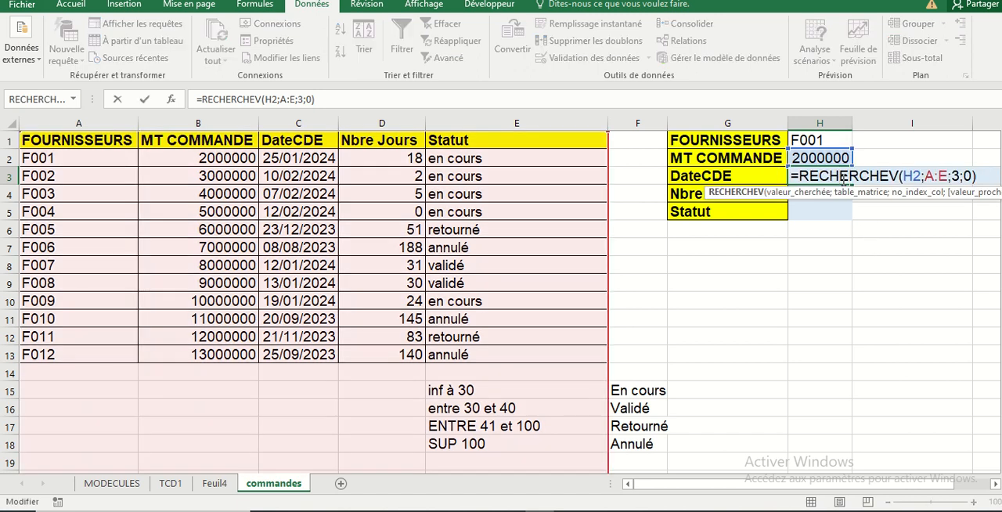
{"action": "left_click", "coordinate": [922, 176]}
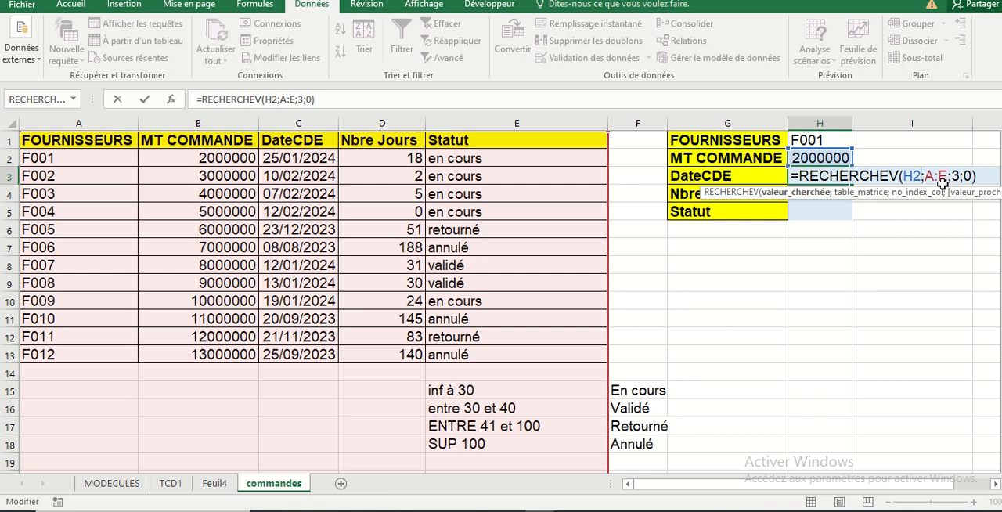
{"action": "key", "text": "BackSpace"}
{"action": "type", "text": "1"}
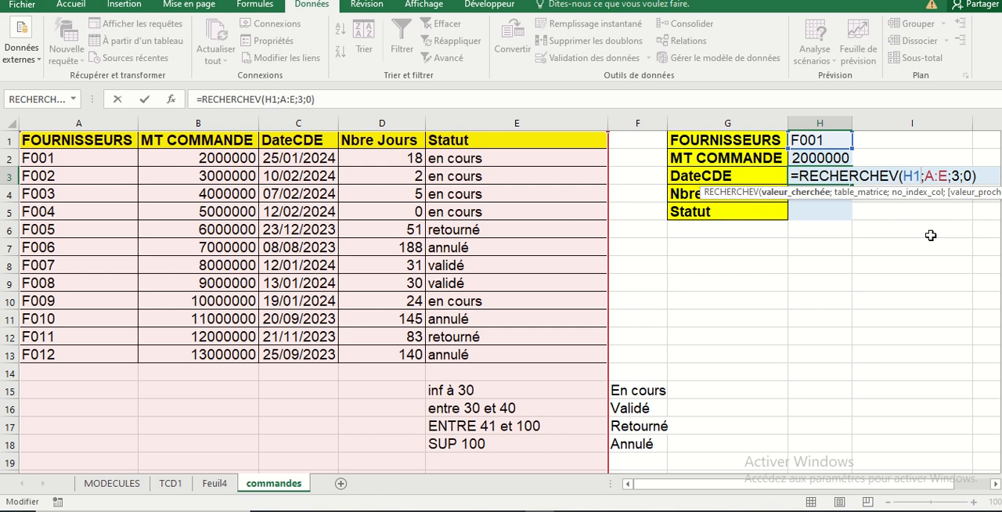
{"action": "key", "text": "Return"}
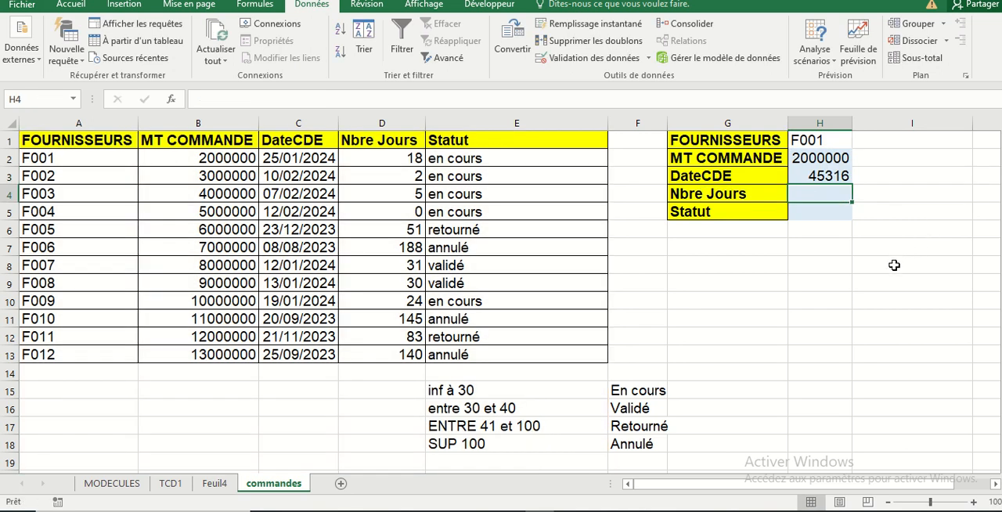
Format the DateCDE result in H3 as a short date (Date courte)
{"action": "left_click", "coordinate": [831, 178]}
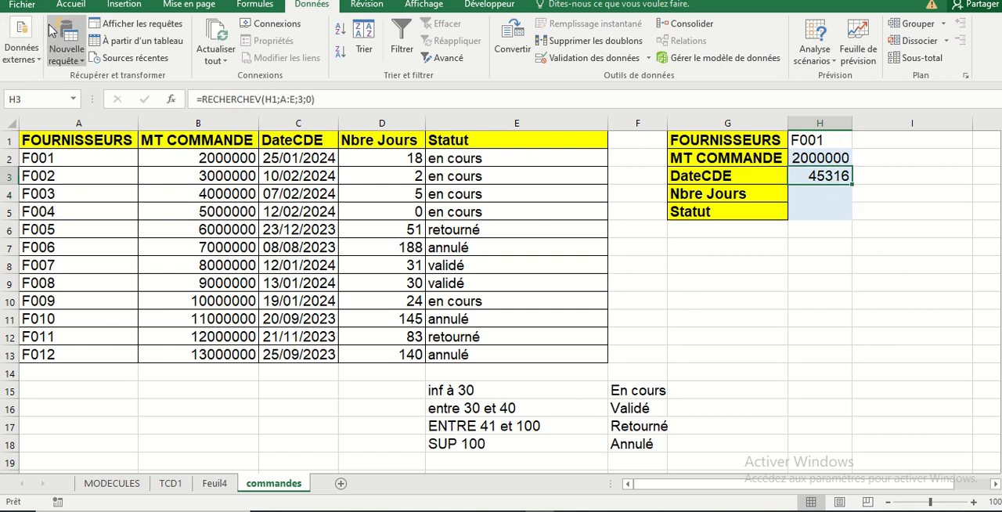
{"action": "left_click", "coordinate": [71, 8]}
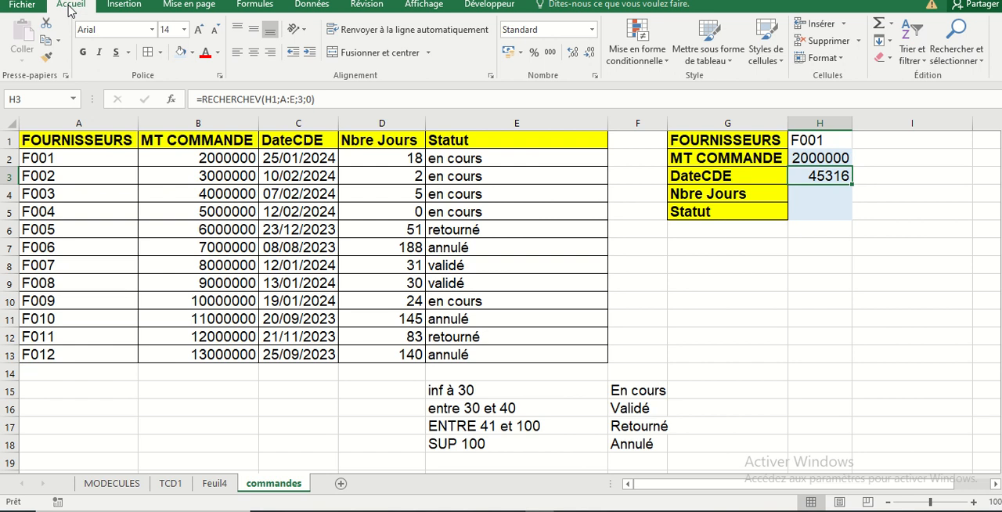
{"action": "left_click", "coordinate": [592, 30]}
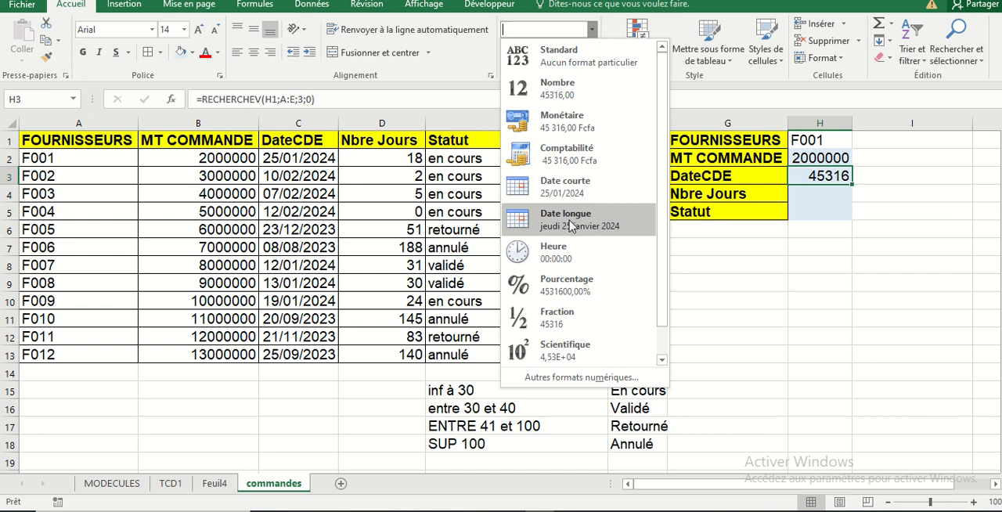
{"action": "left_click", "coordinate": [565, 189]}
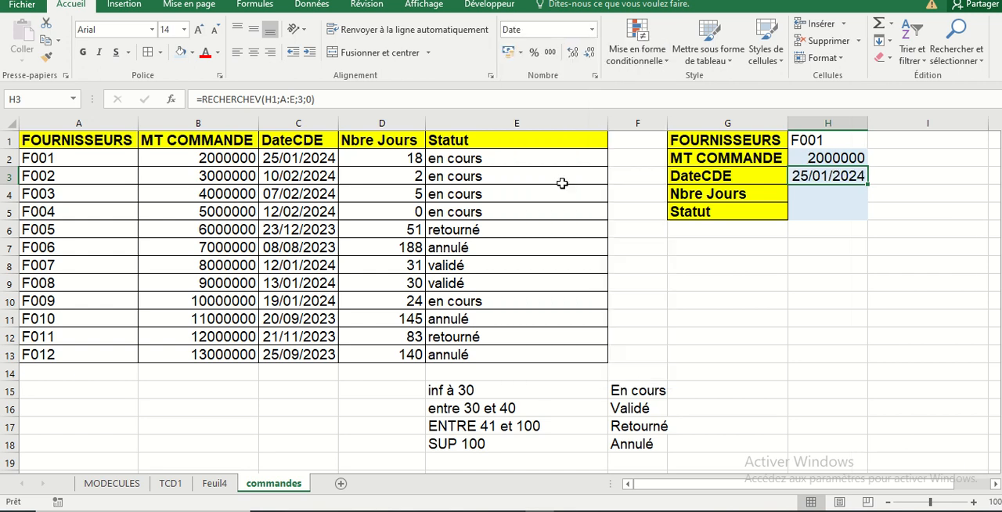
{"action": "left_click", "coordinate": [776, 262]}
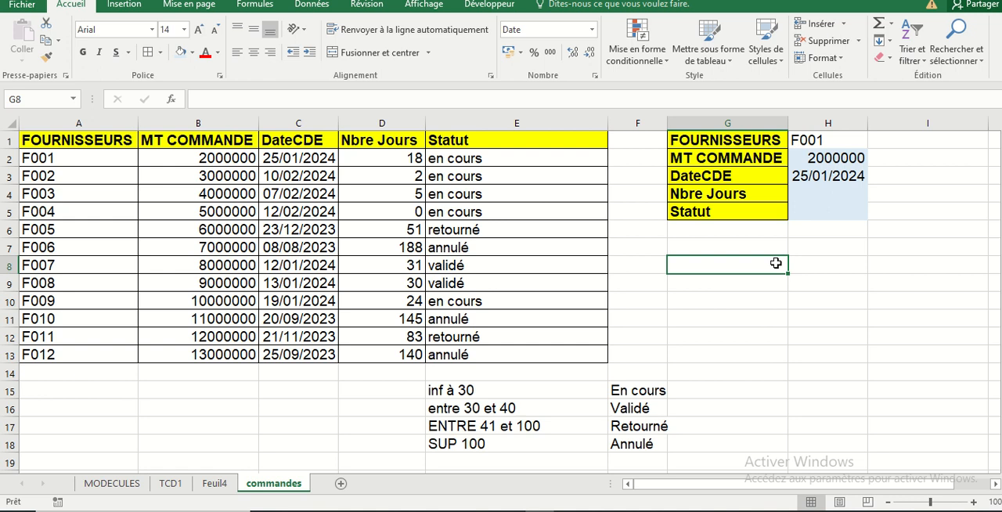
Turn the H3 RECHERCHEV formula into plain text by putting an apostrophe before its equals sign
{"action": "left_click", "coordinate": [809, 192]}
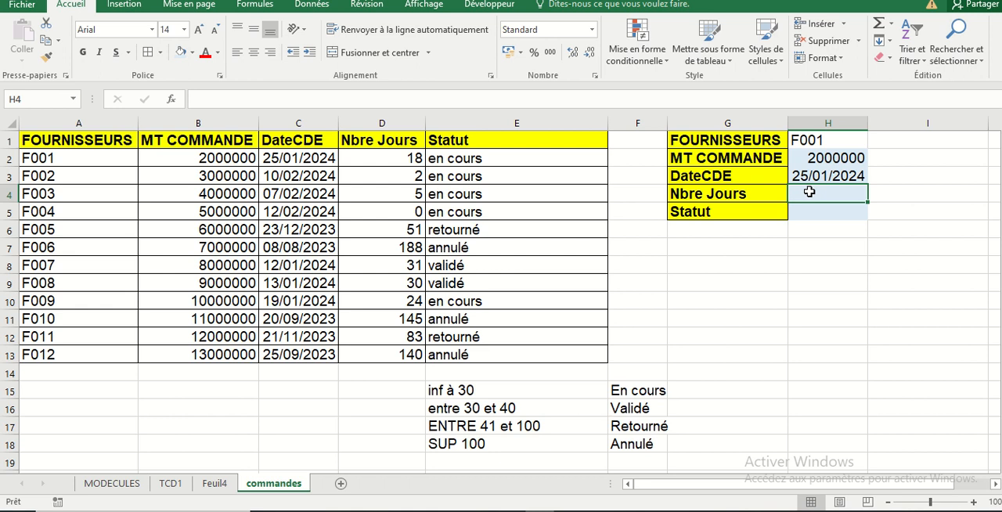
{"action": "left_click", "coordinate": [834, 178]}
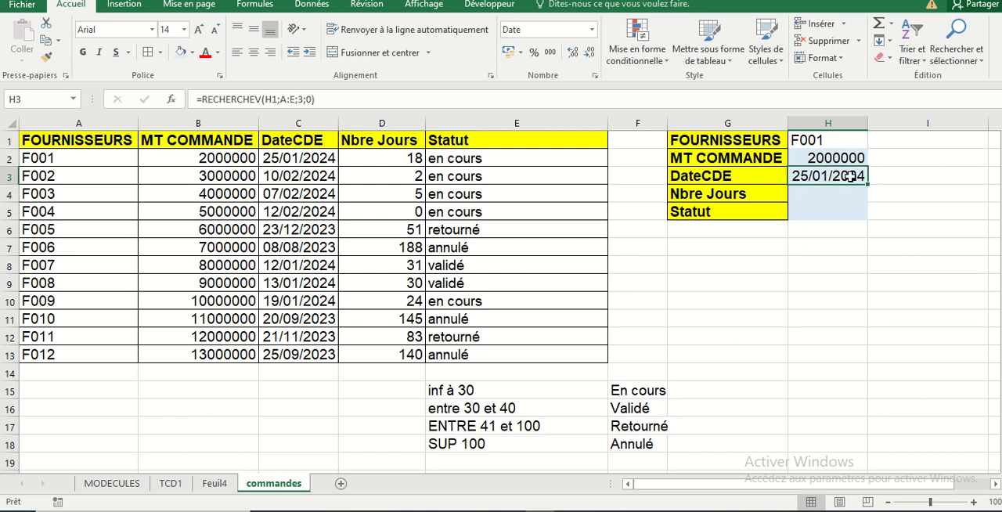
{"action": "double_click", "coordinate": [851, 177]}
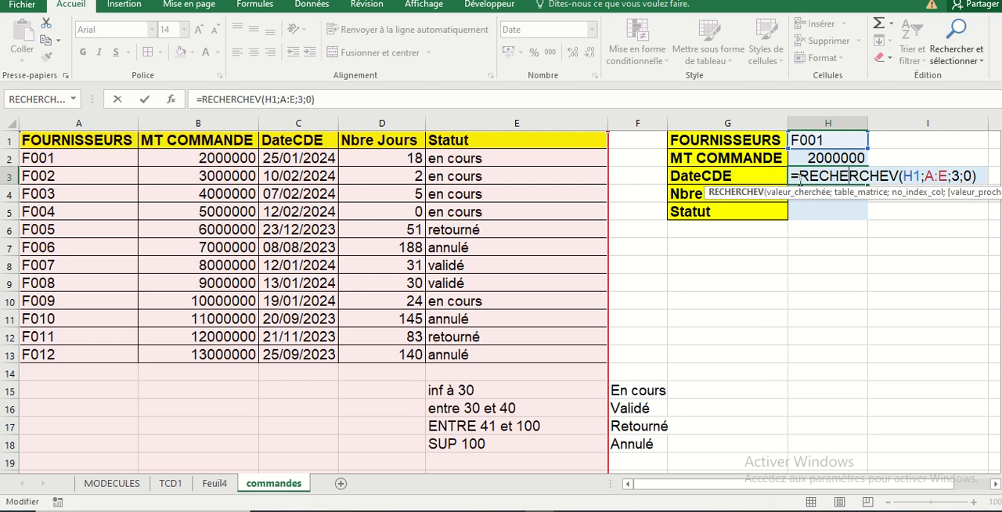
{"action": "left_click", "coordinate": [793, 176]}
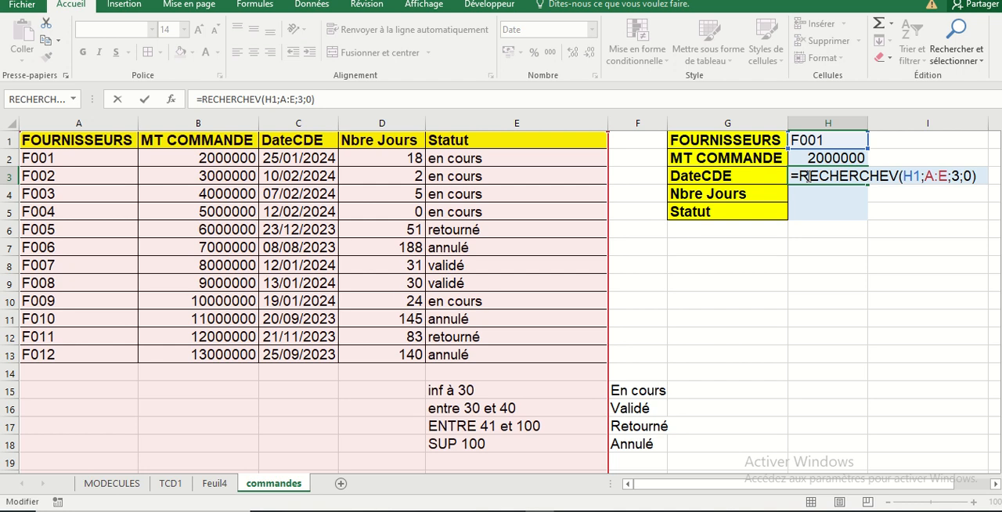
{"action": "type", "text": "4"}
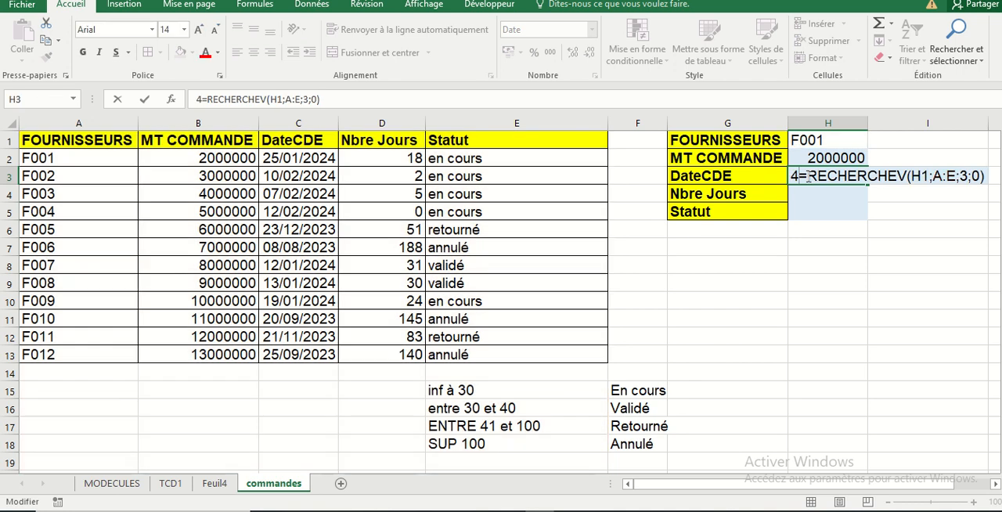
{"action": "key", "text": "BackSpace"}
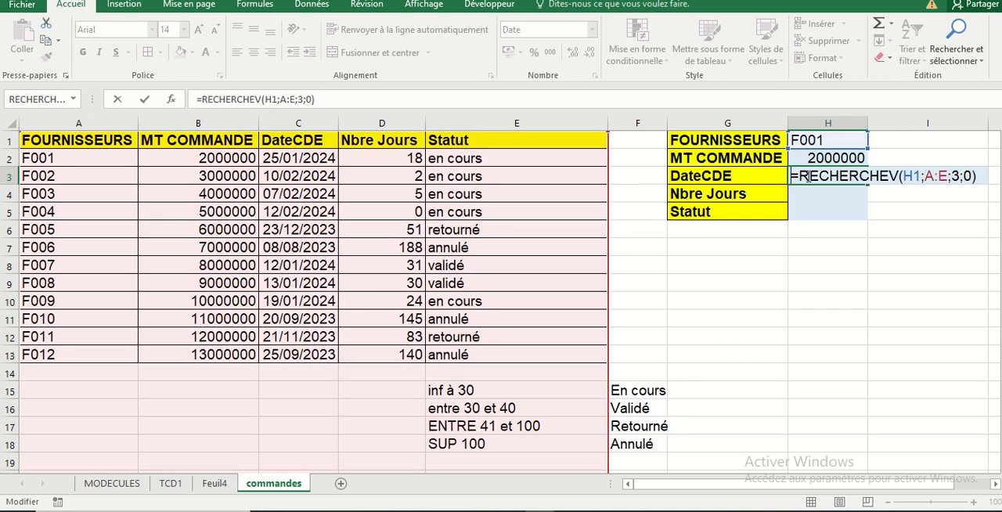
{"action": "type", "text": "'"}
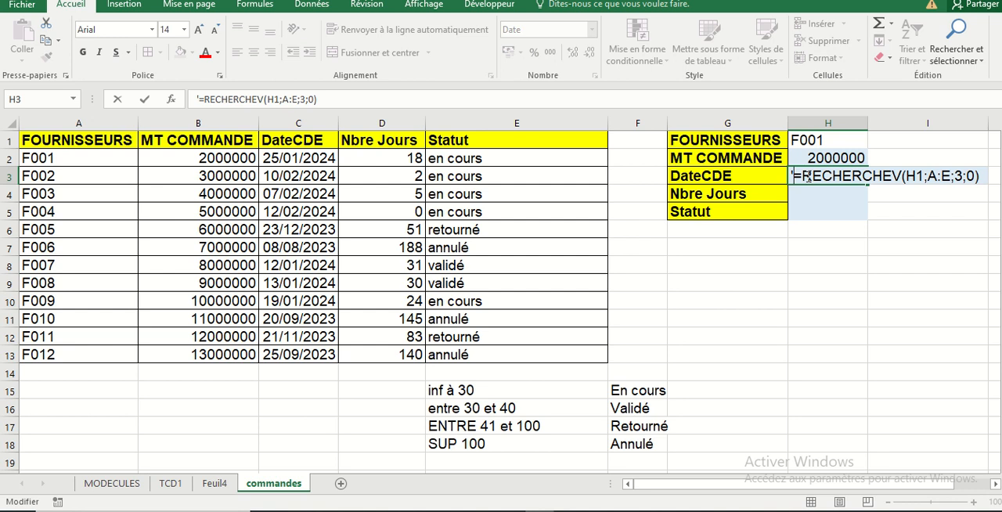
{"action": "key", "text": "Return"}
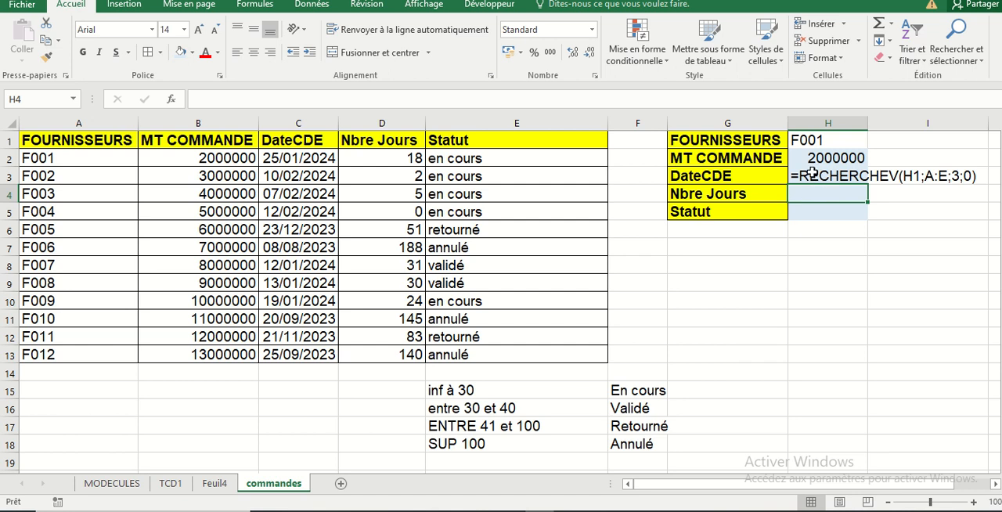
Fill the formula text from H3 down through the Nbre Jours and Statut cells H4:H5
{"action": "left_click", "coordinate": [814, 178]}
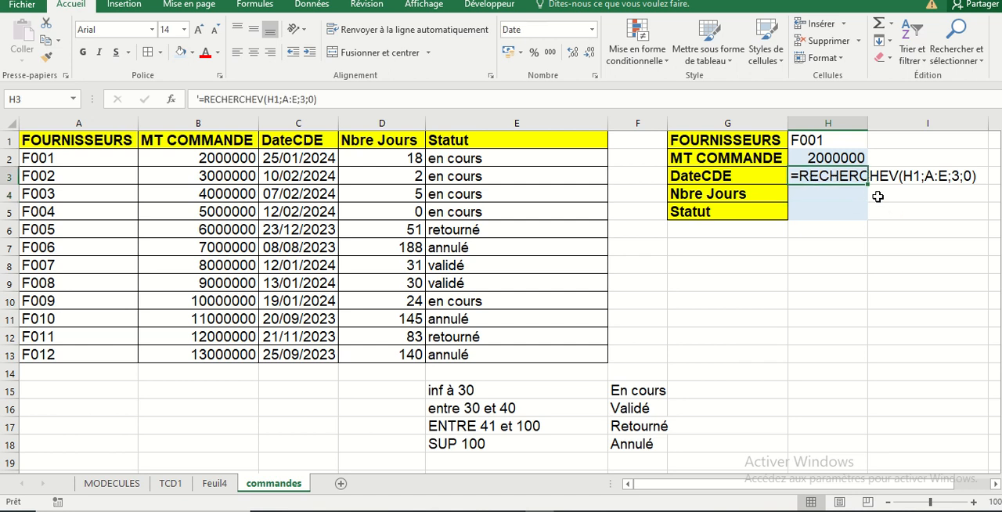
{"action": "left_click_drag", "start_coordinate": [867, 184], "coordinate": [869, 213]}
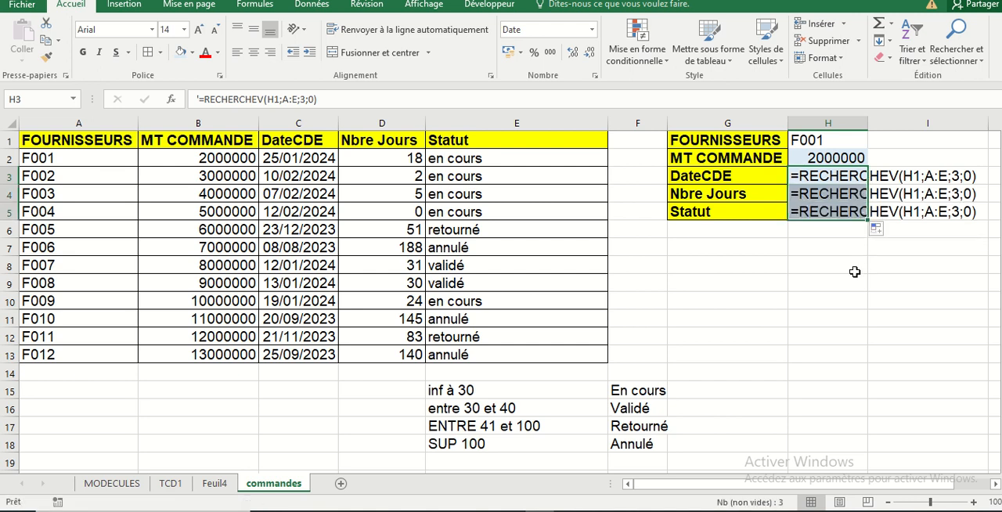
{"action": "left_click", "coordinate": [816, 259]}
{"action": "left_click", "coordinate": [822, 197]}
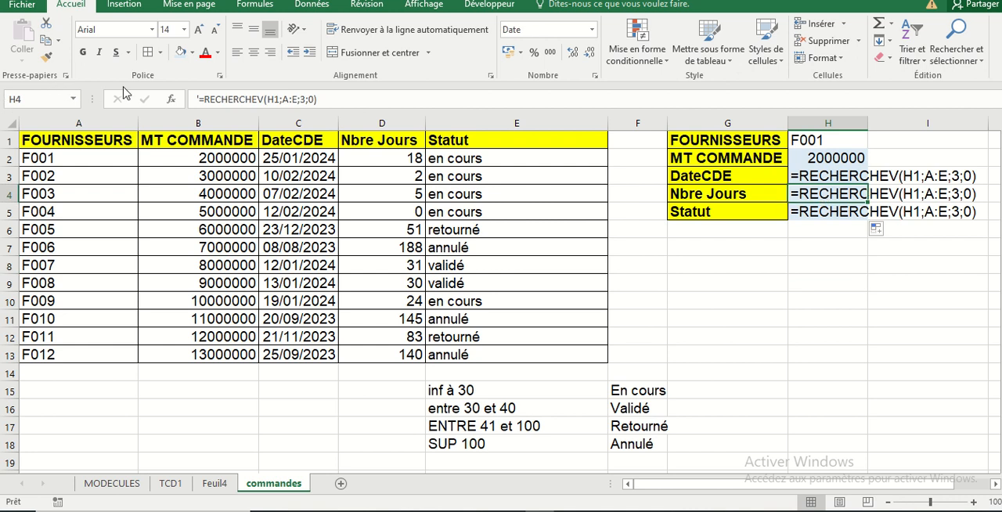
{"action": "left_click_drag", "start_coordinate": [201, 99], "coordinate": [197, 100]}
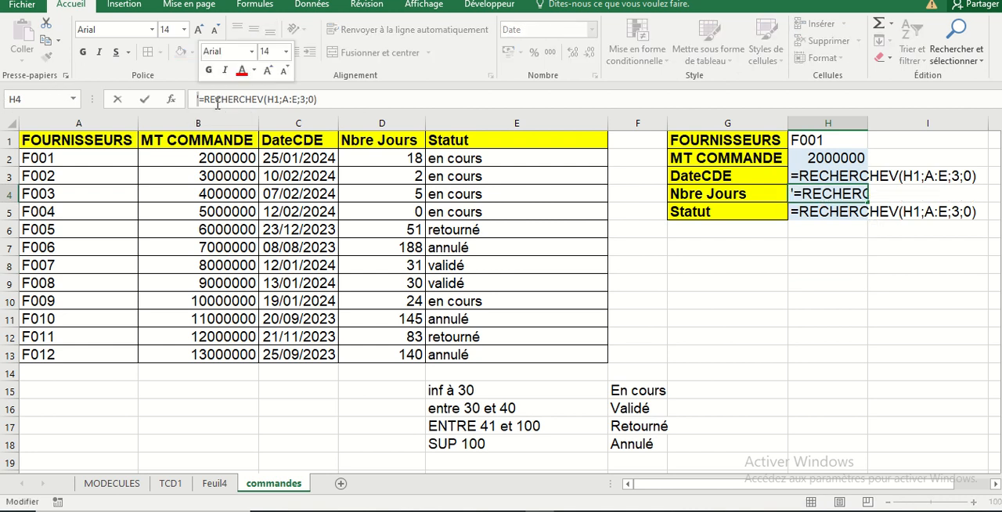
{"action": "left_click", "coordinate": [832, 249]}
Remove the leading apostrophe from H3 to make its text a working RECHERCHEV formula again
{"action": "left_click", "coordinate": [830, 176]}
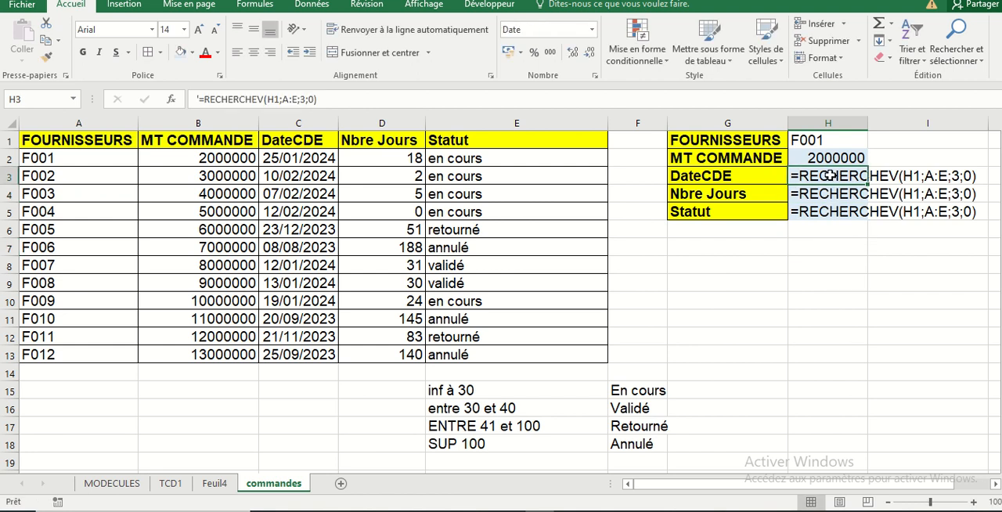
{"action": "left_click", "coordinate": [201, 95]}
{"action": "key", "text": "BackSpace"}
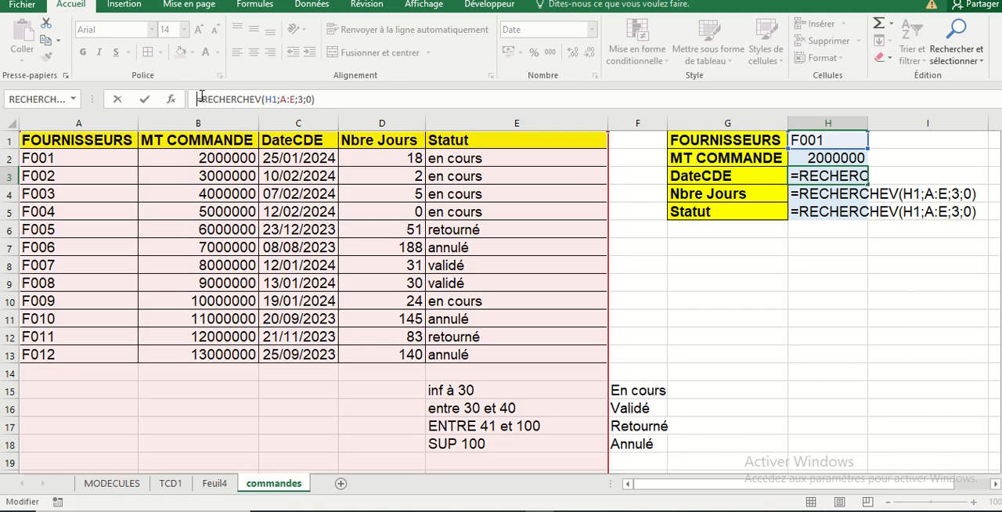
{"action": "key", "text": "Return"}
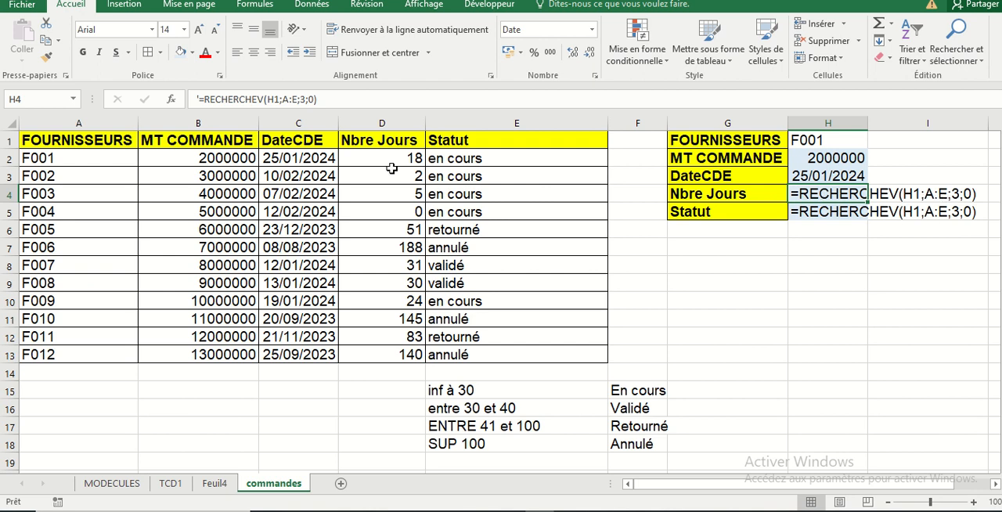
Set the column index in H4's RECHERCHEV text to 4 and remove its leading apostrophe to make it a working formula
{"action": "left_click", "coordinate": [306, 99]}
{"action": "key", "text": "BackSpace"}
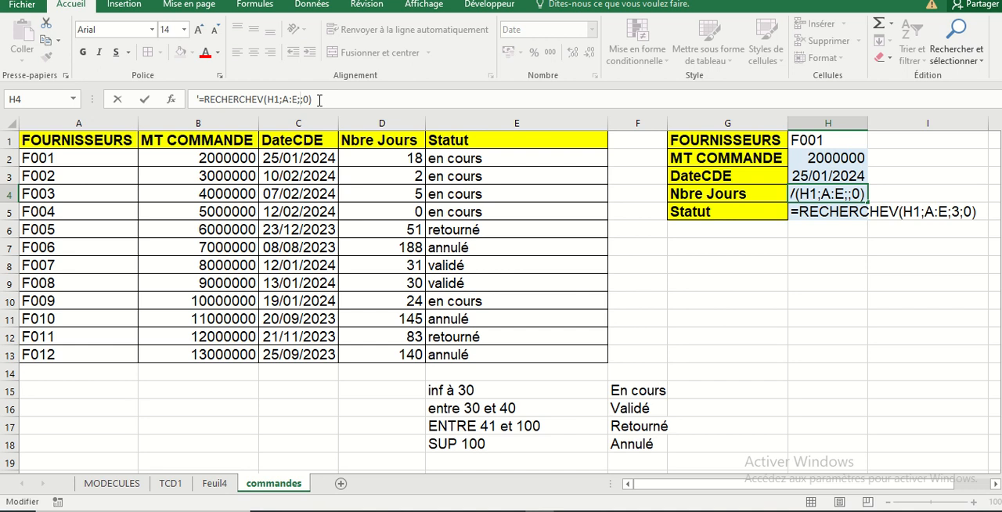
{"action": "type", "text": "4"}
{"action": "left_click", "coordinate": [202, 100]}
{"action": "key", "text": "BackSpace"}
{"action": "key", "text": "Return"}
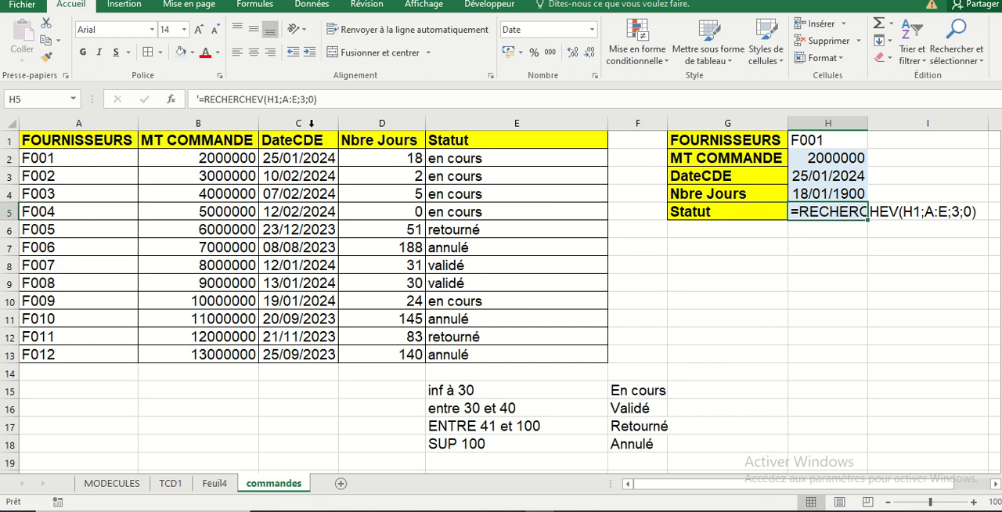
Change the Statut lookup text in H5 to column index 5 and activate the formula by removing its apostrophe
{"action": "left_click", "coordinate": [306, 100]}
{"action": "left_click", "coordinate": [306, 99]}
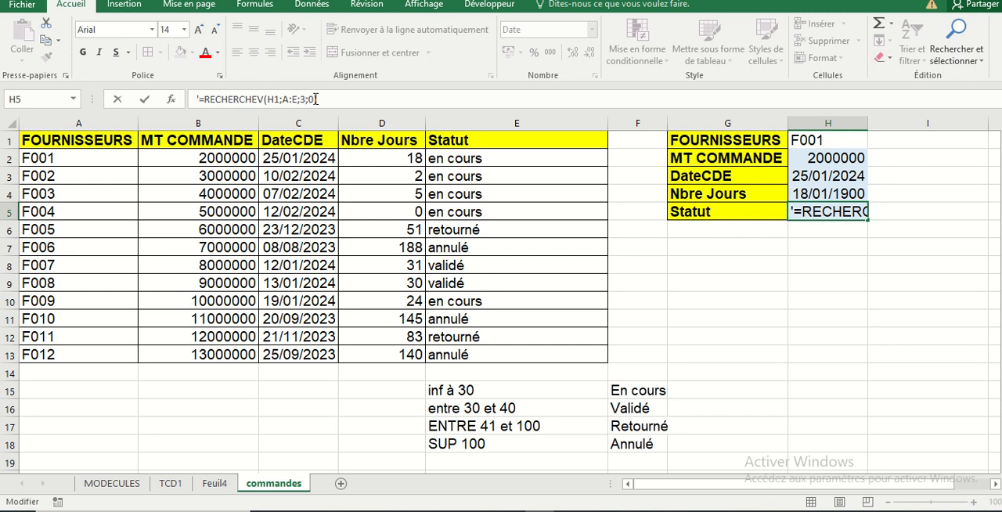
{"action": "key", "text": "BackSpace"}
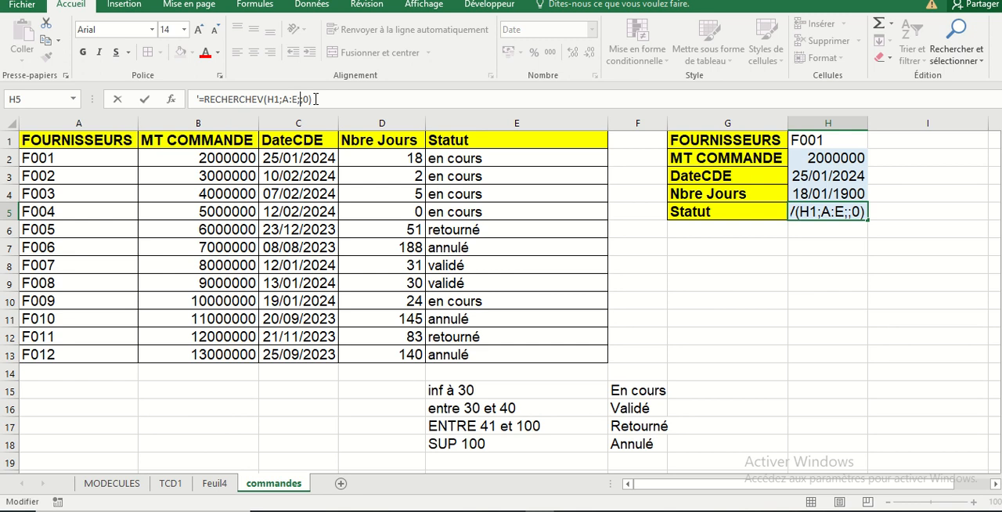
{"action": "type", "text": "5"}
{"action": "left_click", "coordinate": [200, 99]}
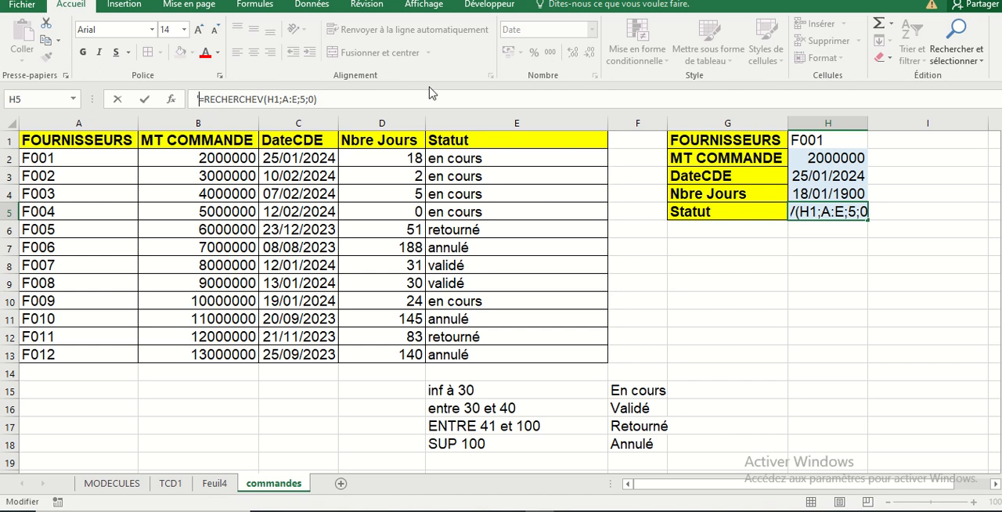
{"action": "key", "text": "BackSpace"}
{"action": "key", "text": "Return"}
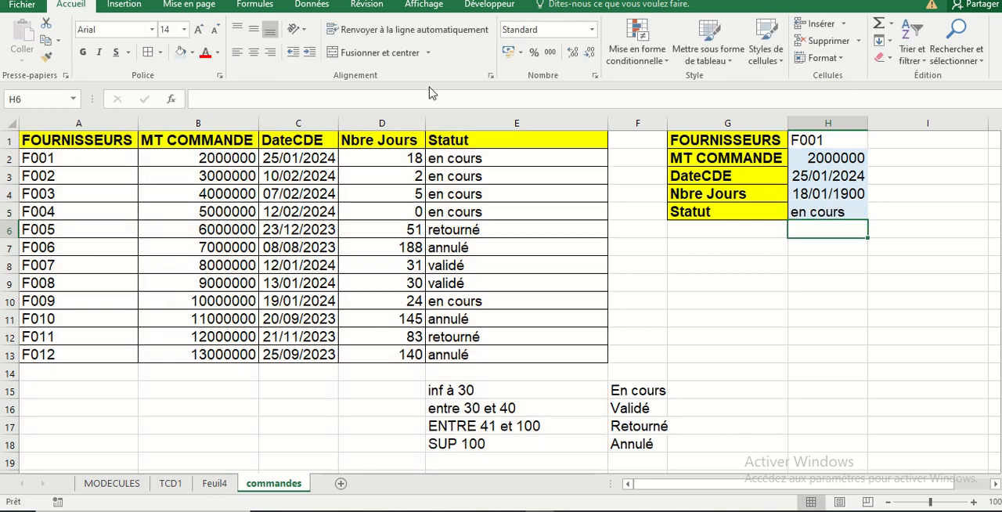
Apply the Standard number format to the Nbre Jours result in H4
{"action": "left_click", "coordinate": [825, 258]}
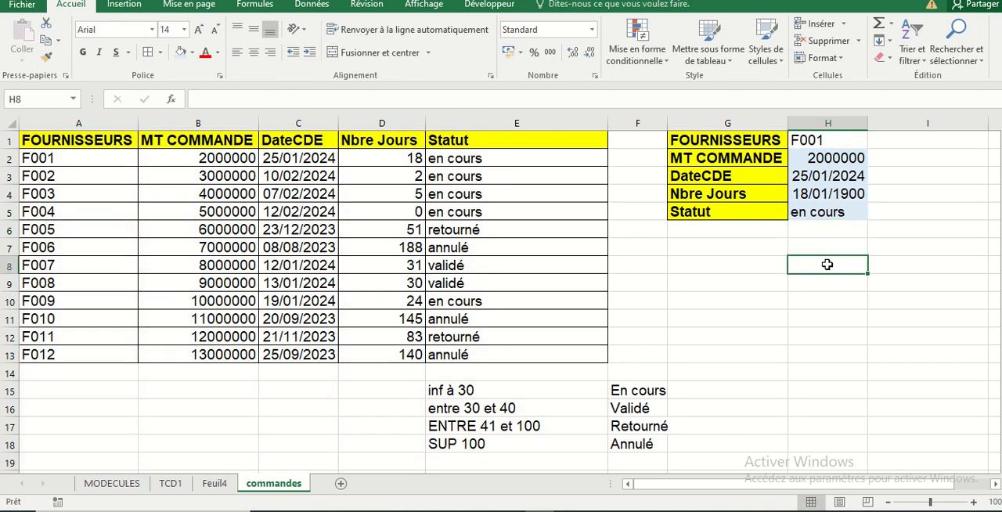
{"action": "left_click", "coordinate": [834, 196]}
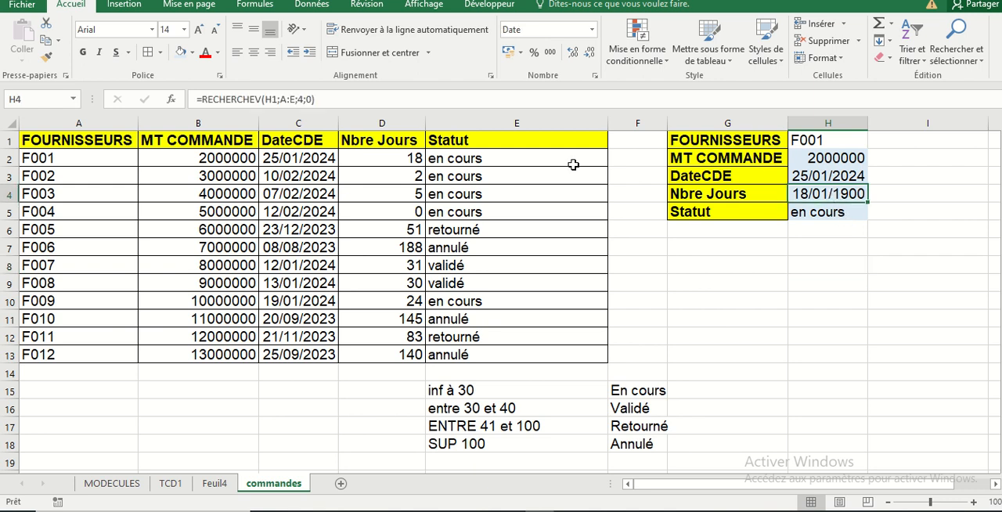
{"action": "left_click", "coordinate": [592, 29]}
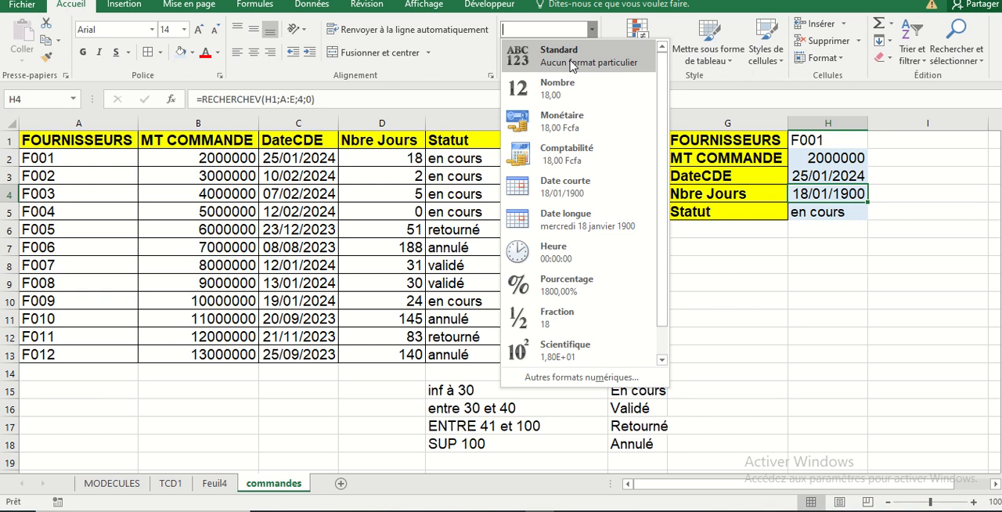
{"action": "left_click", "coordinate": [572, 50]}
{"action": "left_click", "coordinate": [832, 280]}
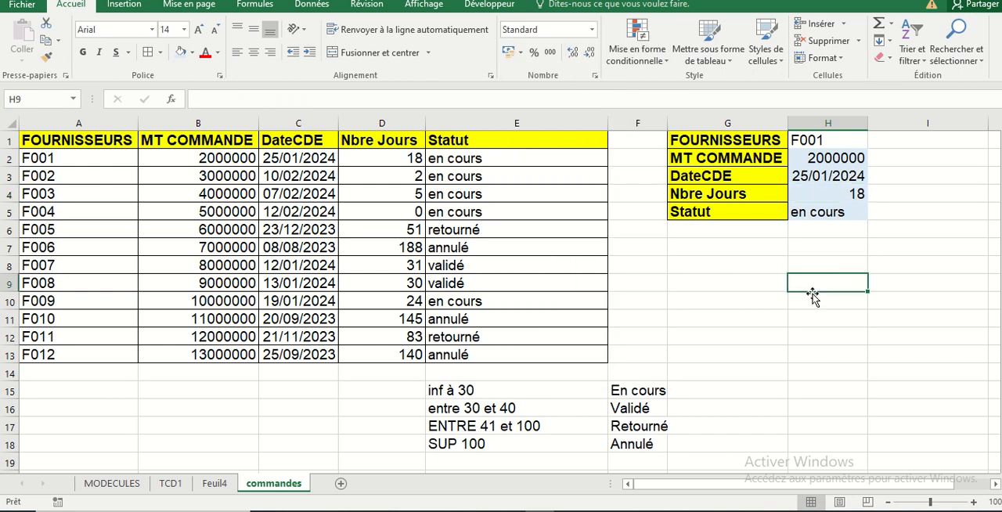
Left-align the lookup form values in H1:H5
{"action": "left_click_drag", "start_coordinate": [835, 140], "coordinate": [840, 212]}
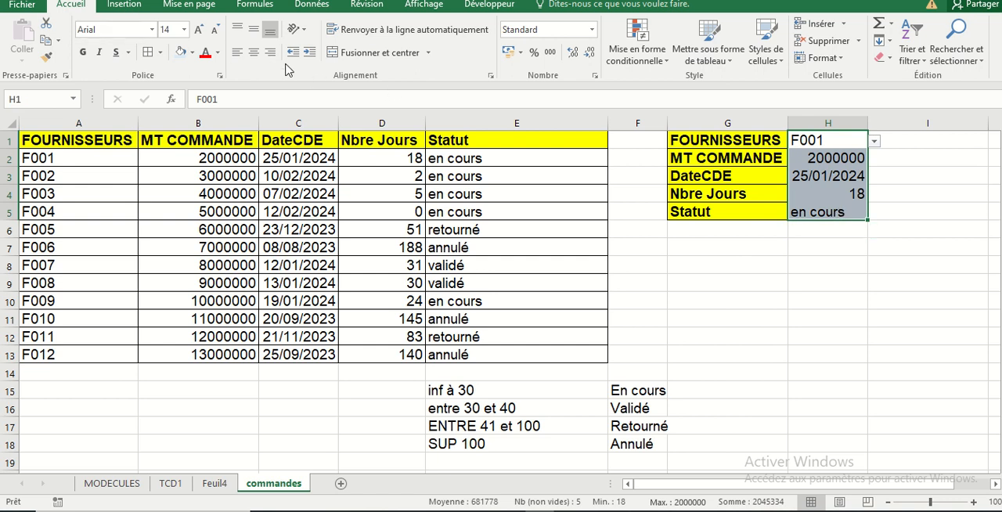
{"action": "left_click", "coordinate": [237, 54]}
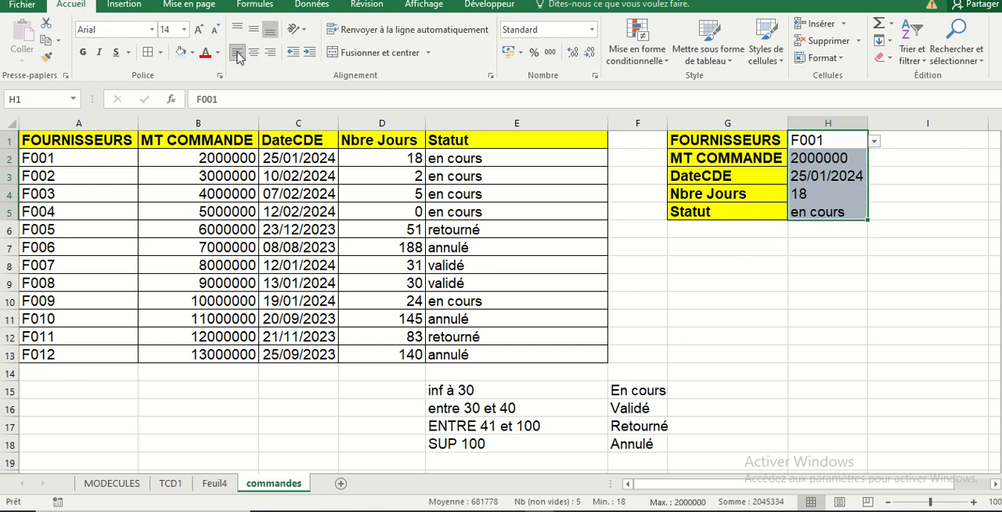
{"action": "left_click", "coordinate": [798, 311]}
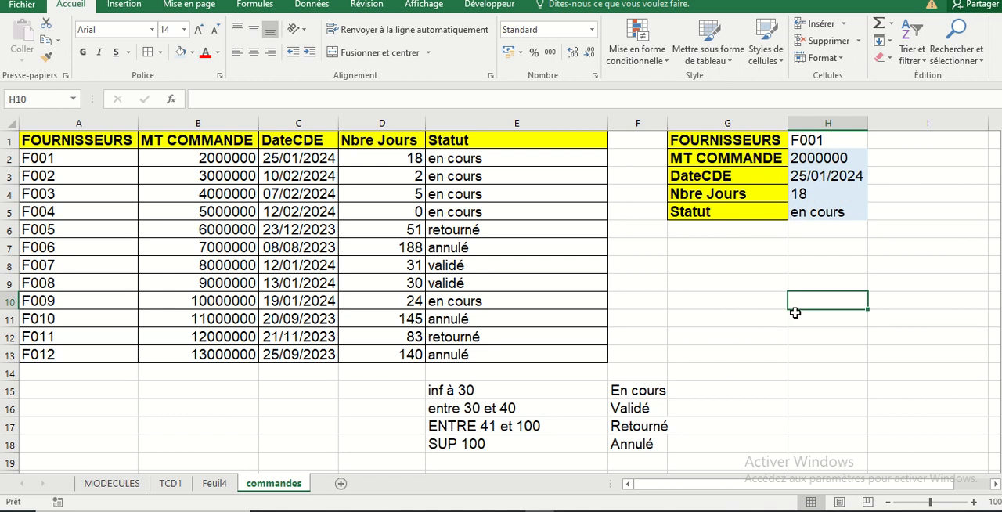
Test the lookup form by choosing supplier F004 in H1's drop-down list, followed by another supplier further down the list
{"action": "left_click", "coordinate": [833, 141]}
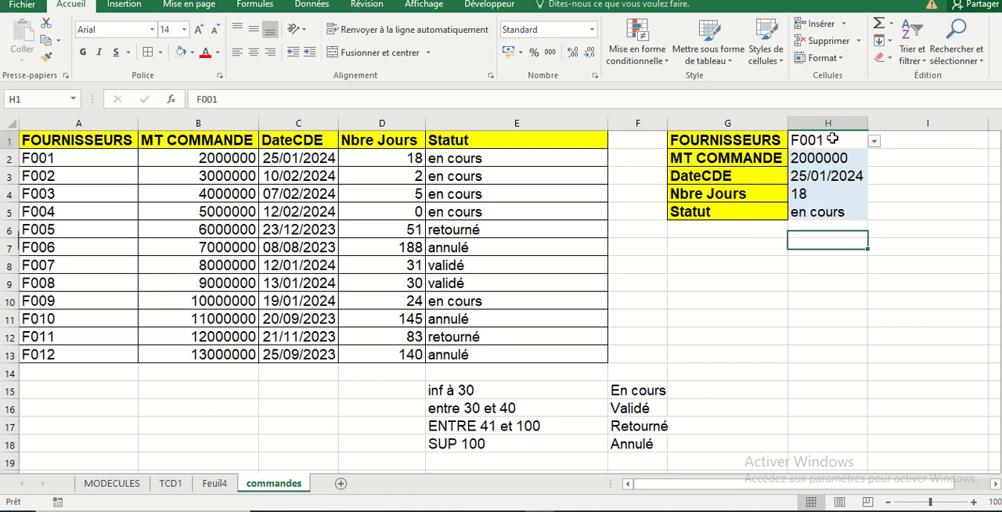
{"action": "left_click", "coordinate": [874, 141]}
{"action": "left_click", "coordinate": [817, 183]}
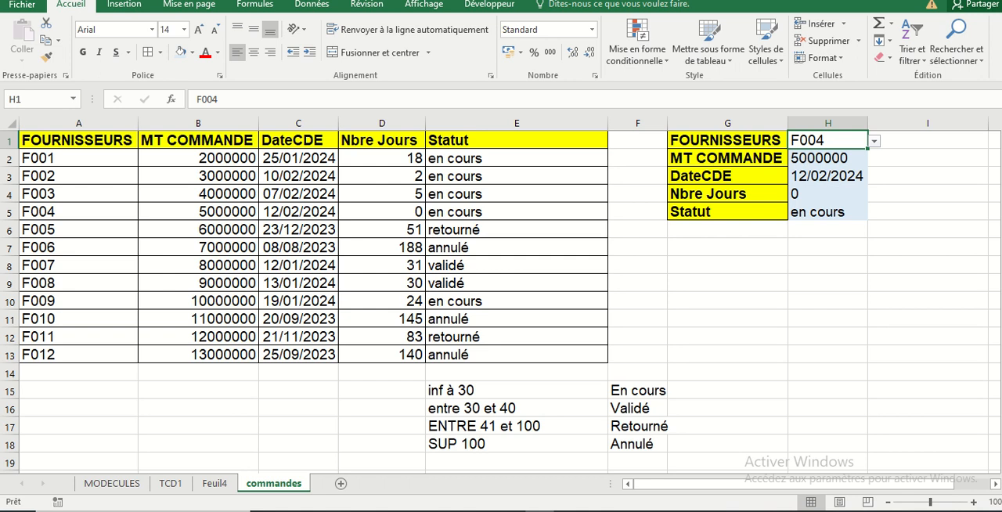
{"action": "left_click", "coordinate": [874, 141]}
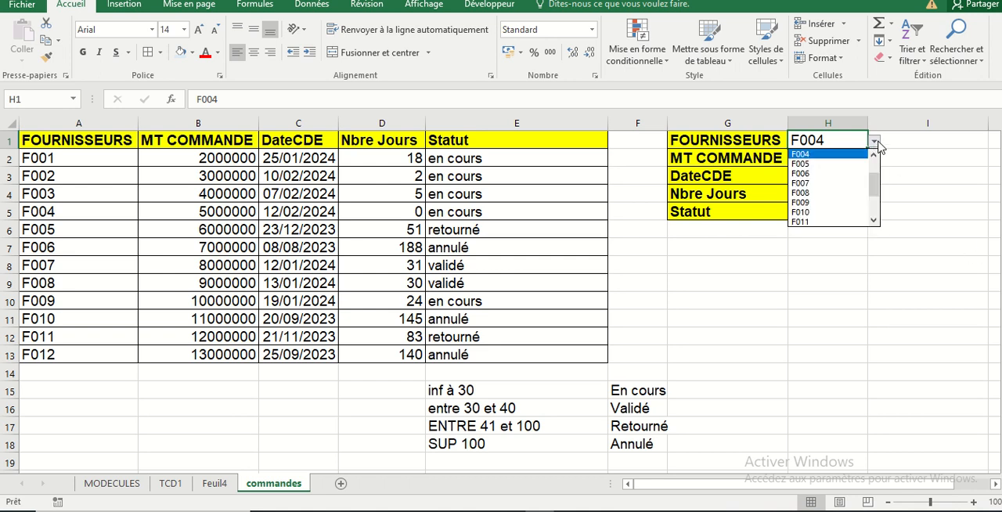
{"action": "left_click", "coordinate": [874, 223]}
{"action": "left_click", "coordinate": [828, 221]}
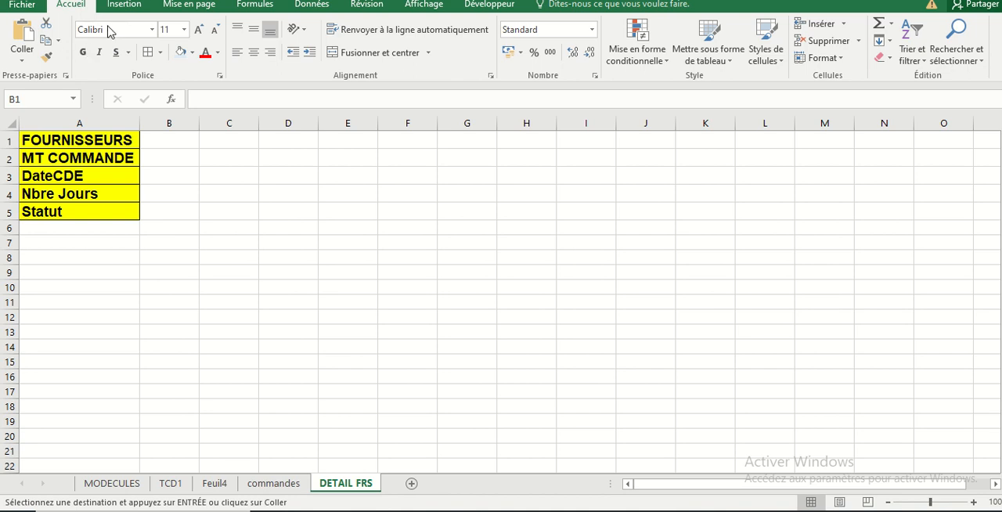
{"action": "mouse_move", "coordinate": [386, 7]}
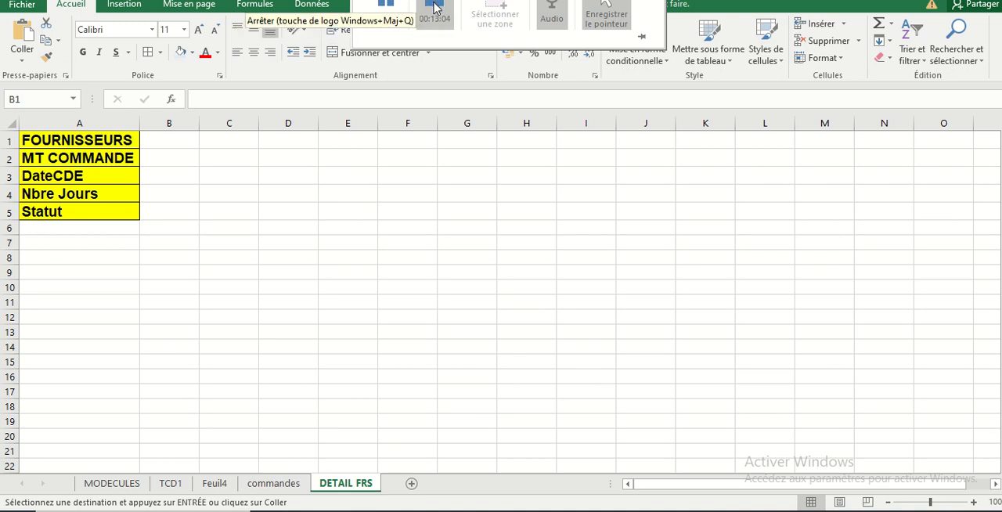
{"action": "left_click", "coordinate": [368, 205]}
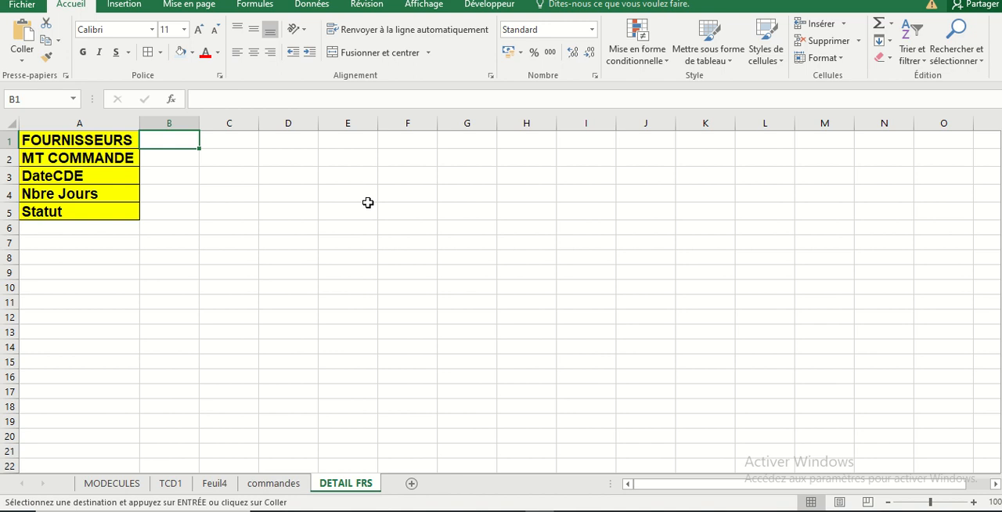
{"action": "mouse_move", "coordinate": [426, 1]}
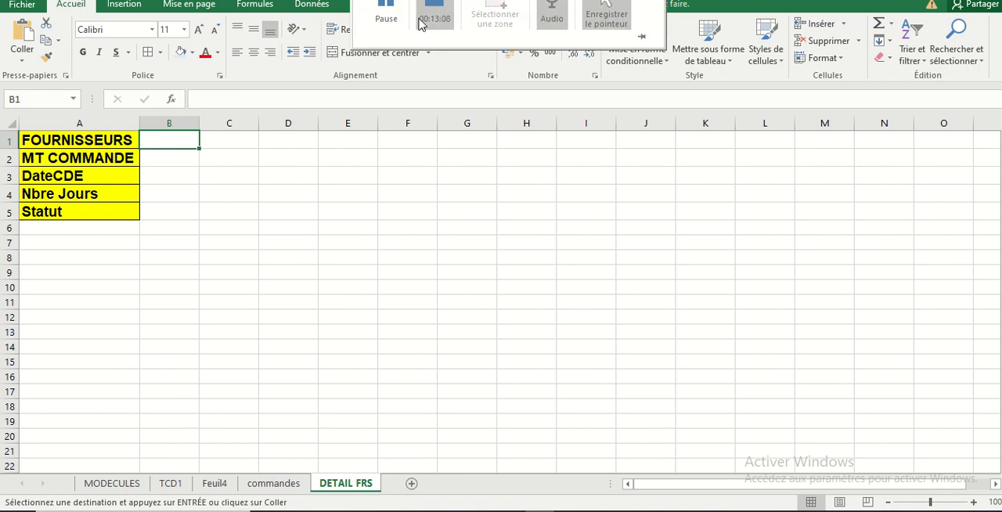